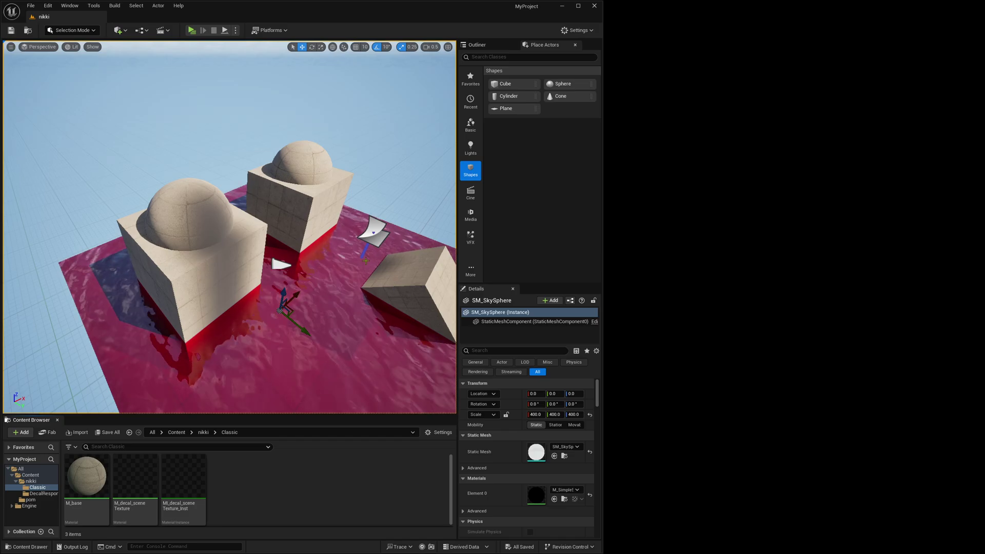
Move the M_decal_01 decal along its Y axis to the side of the rear cube-and-sphere block
{"action": "left_click", "coordinate": [374, 233]}
{"action": "right_click_drag", "start_coordinate": [381, 293], "coordinate": [416, 264]}
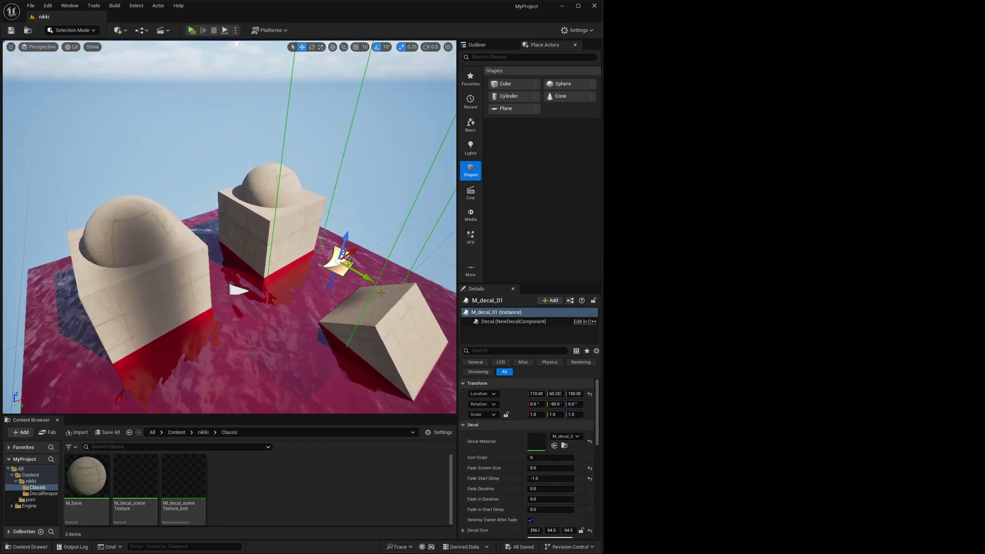
{"action": "left_click_drag", "start_coordinate": [364, 276], "coordinate": [309, 246]}
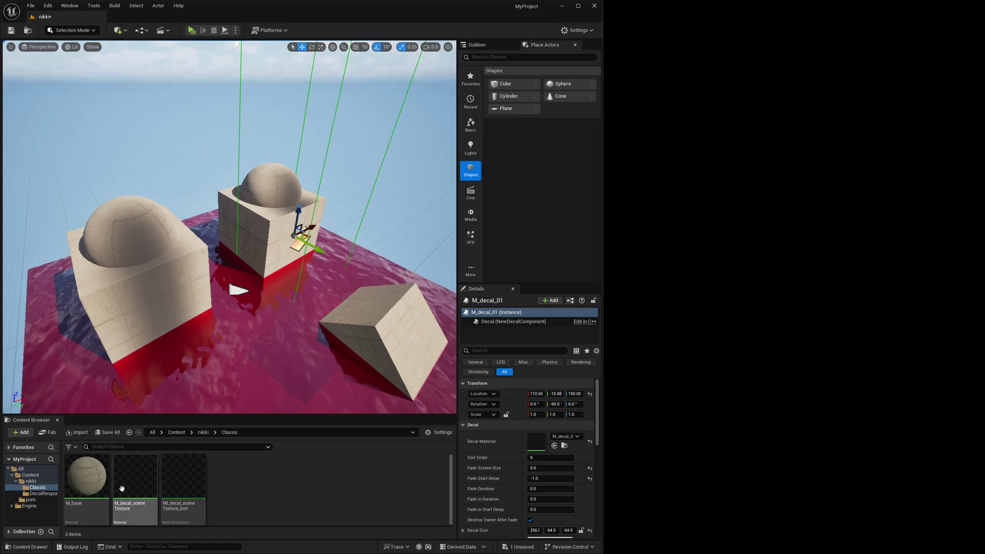
Open MI_base_customDecalResponse from the DecalResponse folder and shift the M_decal_01 decal outward along Y
{"action": "left_click", "coordinate": [44, 493]}
{"action": "left_click", "coordinate": [170, 495]}
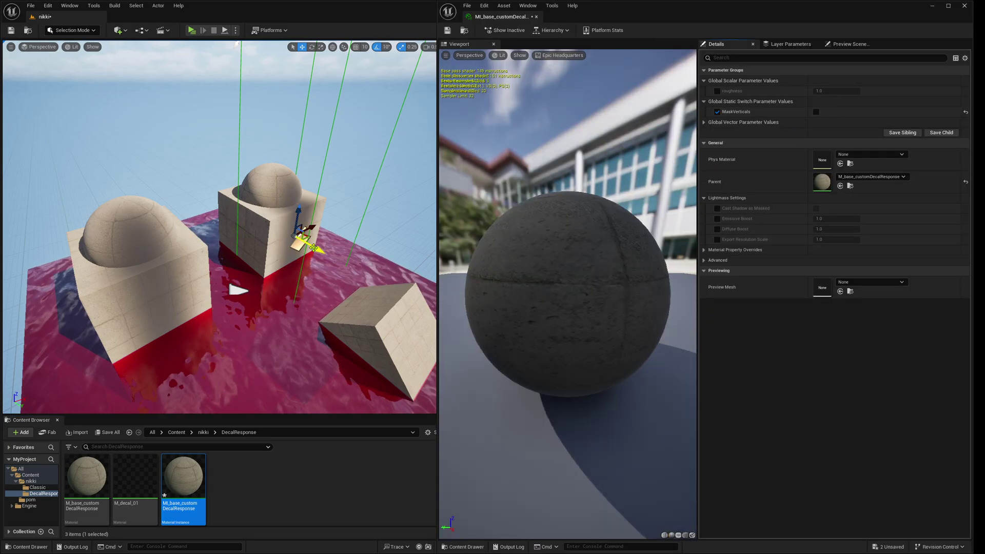
{"action": "left_click_drag", "start_coordinate": [314, 248], "coordinate": [334, 242]}
Enable the MaskVerticals switch in MI_base_customDecalResponse, then save and close the instance
{"action": "left_click", "coordinate": [816, 112]}
{"action": "right_click_drag", "start_coordinate": [330, 303], "coordinate": [318, 303]}
{"action": "key", "text": "s"}
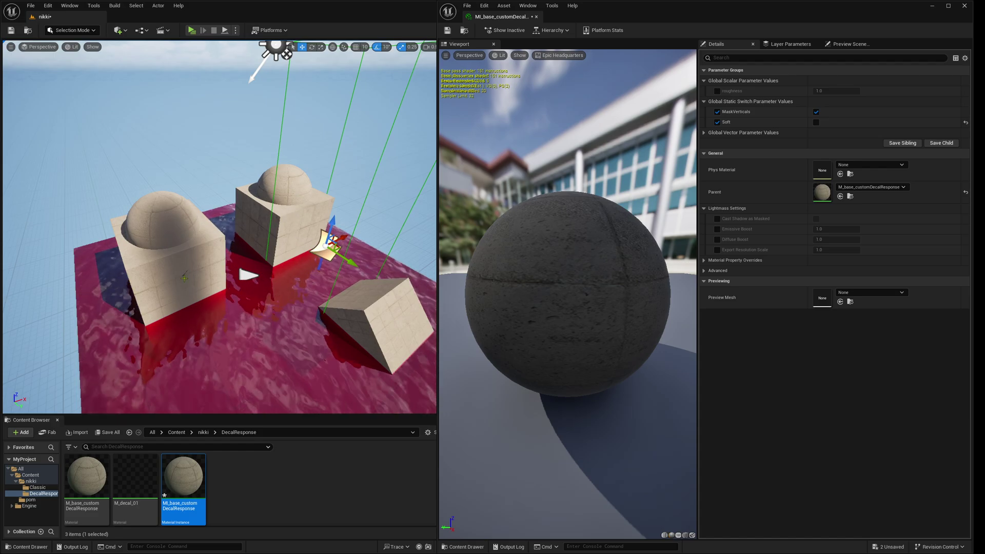
{"action": "left_click_drag", "start_coordinate": [204, 274], "coordinate": [225, 278], "text": "alt"}
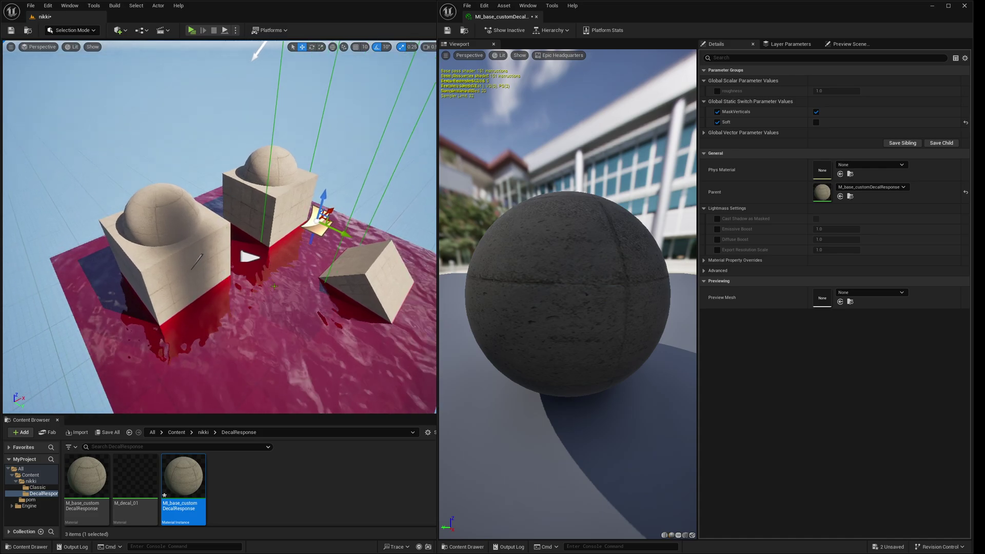
{"action": "left_click", "coordinate": [448, 31]}
{"action": "left_click", "coordinate": [536, 17]}
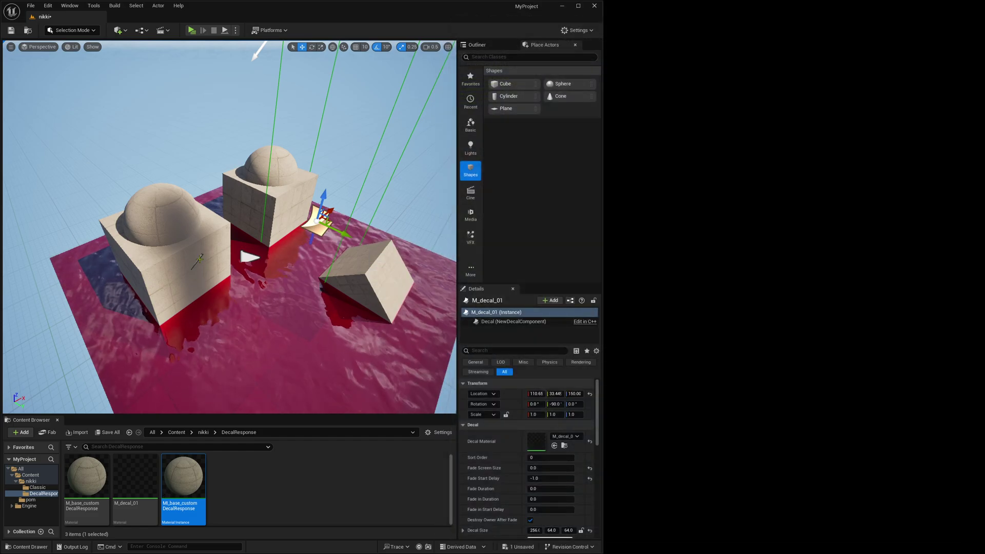
Reposition the M_decal_sceneTexture decal on the front block and open its M_decal_sceneTexture material from the Classic folder
{"action": "left_click", "coordinate": [200, 259]}
{"action": "mouse_move", "coordinate": [198, 261]}
{"action": "left_mouse_down"}
{"action": "mouse_move", "coordinate": [235, 304]}
{"action": "mouse_move", "coordinate": [188, 267]}
{"action": "mouse_move", "coordinate": [196, 275]}
{"action": "left_mouse_up"}
{"action": "left_click", "coordinate": [43, 493]}
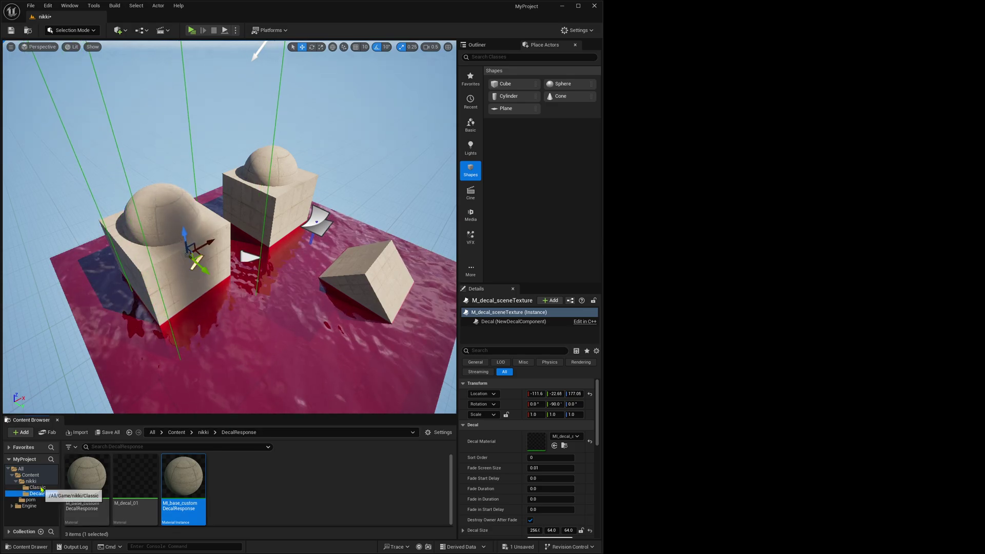
{"action": "left_click", "coordinate": [38, 488]}
{"action": "left_click", "coordinate": [142, 505]}
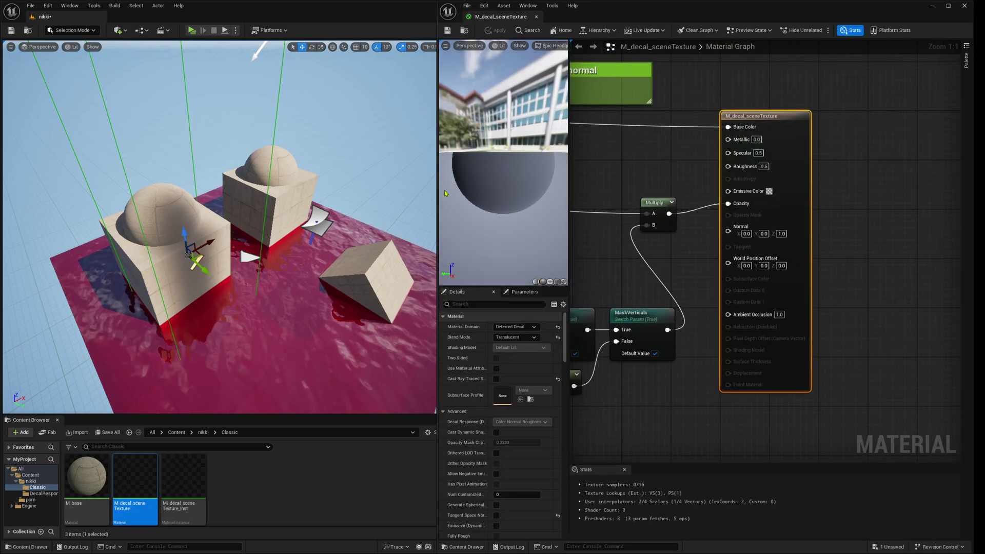
Widen the material editor and examine the graph's radial gradient, WorldNormal, Dot, Step and switch parameter nodes
{"action": "left_click_drag", "start_coordinate": [438, 191], "coordinate": [183, 191]}
{"action": "right_click_drag", "start_coordinate": [397, 188], "coordinate": [742, 189]}
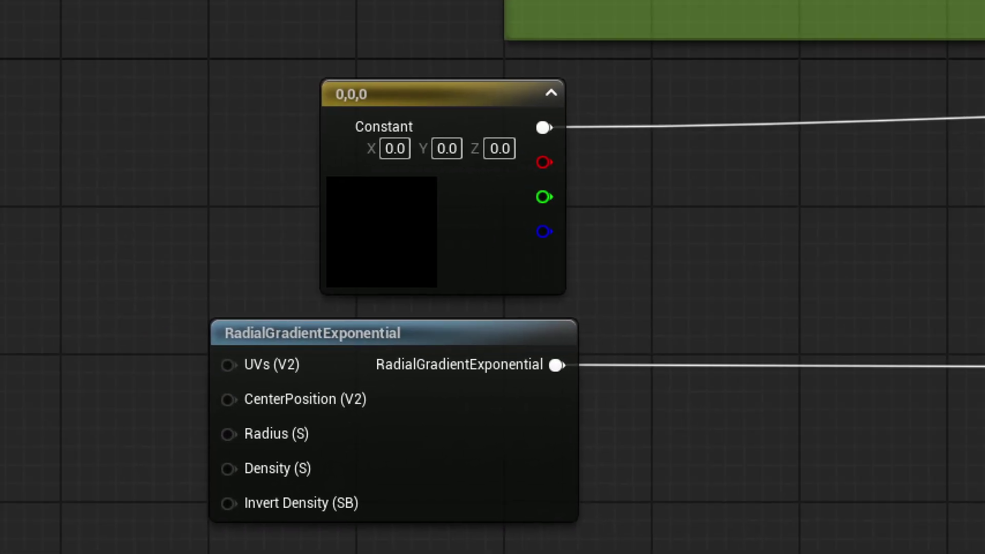
{"action": "right_click_drag", "start_coordinate": [492, 277], "coordinate": [286, 232]}
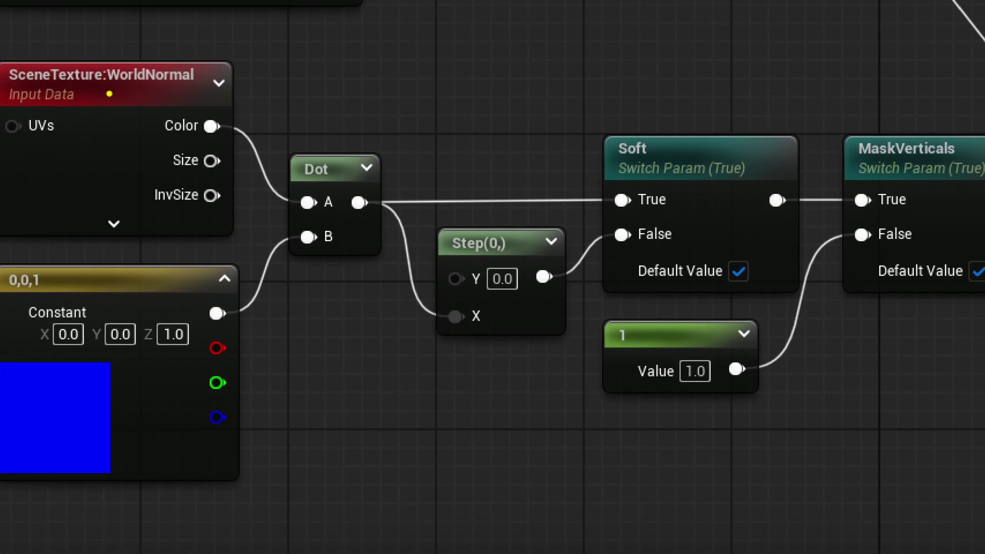
{"action": "left_click_drag", "start_coordinate": [107, 94], "coordinate": [181, 95]}
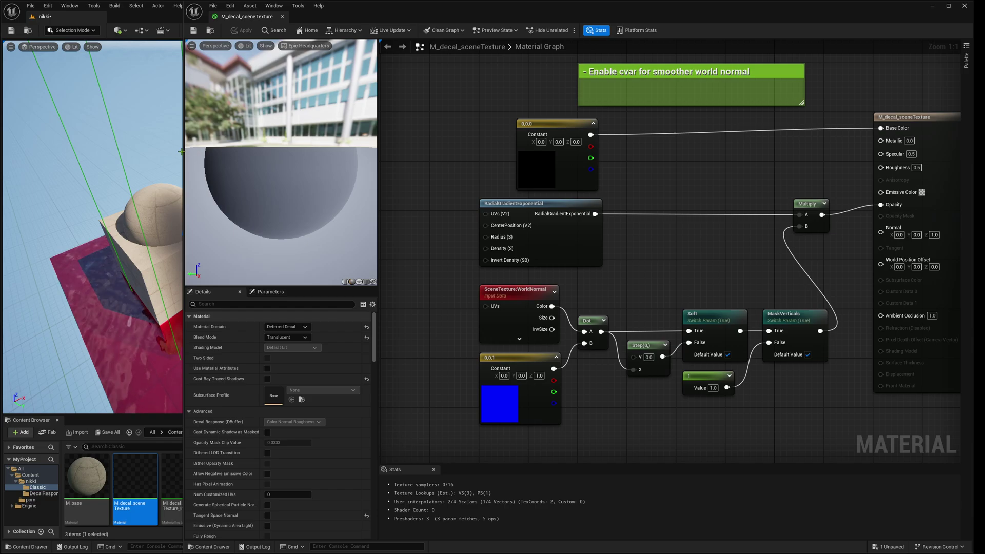
Enable MaskVerticals in the MI_decal_sceneTexture_Inst instance and nudge the scene-texture decal along Y
{"action": "left_click_drag", "start_coordinate": [183, 151], "coordinate": [331, 151]}
{"action": "double_click", "coordinate": [184, 480]}
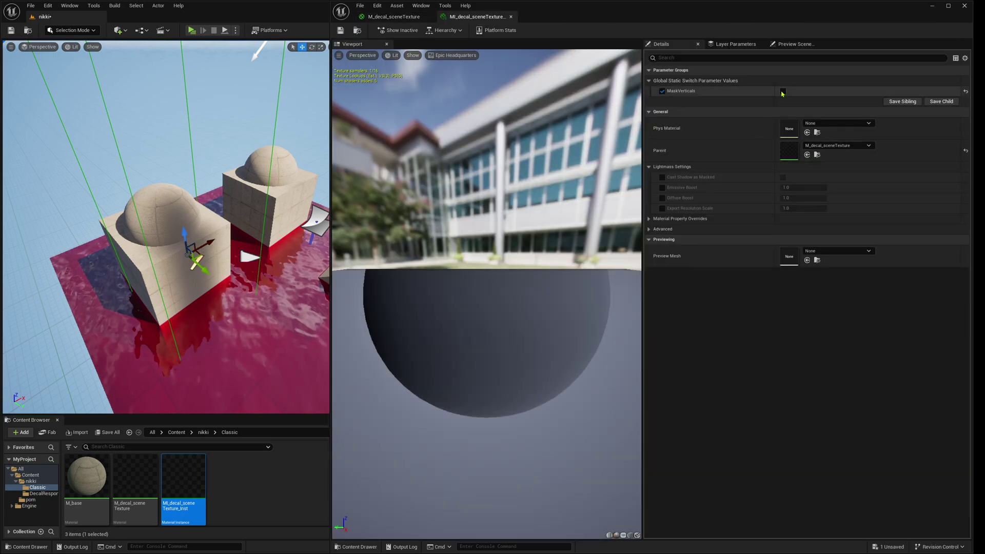
{"action": "left_click", "coordinate": [394, 17]}
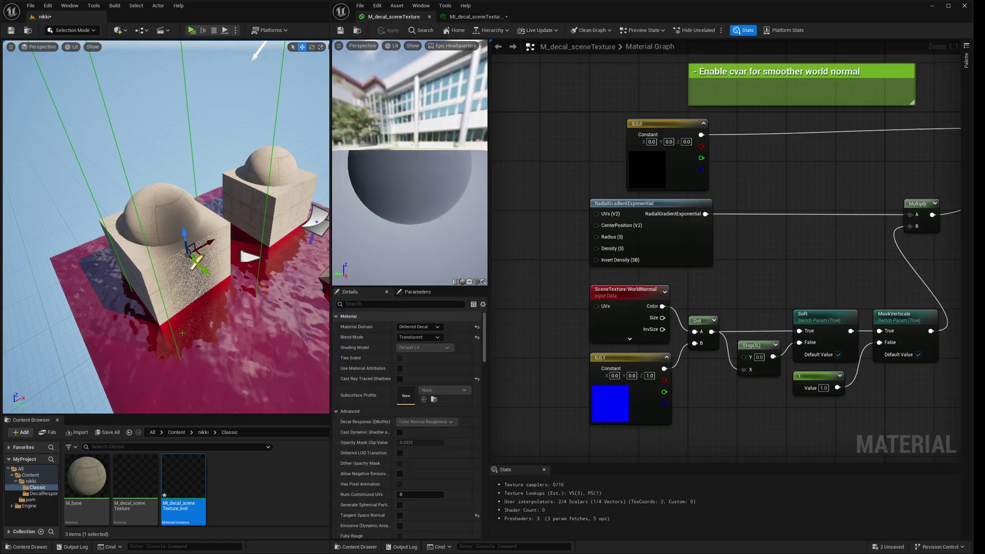
{"action": "mouse_move", "coordinate": [205, 271]}
{"action": "left_mouse_down"}
{"action": "mouse_move", "coordinate": [221, 282]}
{"action": "mouse_move", "coordinate": [205, 242]}
{"action": "mouse_move", "coordinate": [236, 305]}
{"action": "mouse_move", "coordinate": [197, 268]}
{"action": "left_mouse_up"}
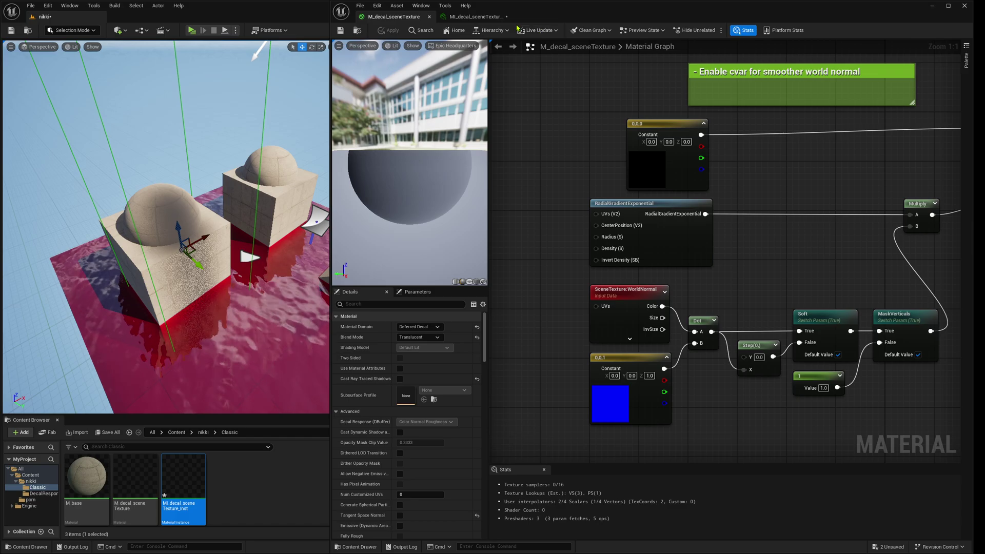
Connect the Step node to Base Color, break the Opacity link, apply the material and nudge the decal on the front block
{"action": "left_click", "coordinate": [759, 354]}
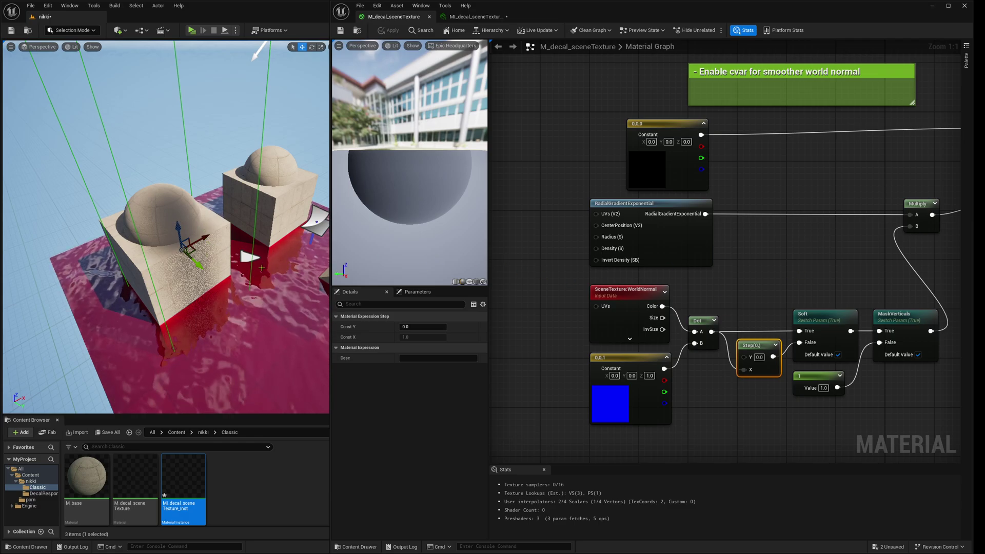
{"action": "right_click_drag", "start_coordinate": [838, 268], "coordinate": [677, 276]}
{"action": "left_click_drag", "start_coordinate": [611, 366], "coordinate": [830, 137]}
{"action": "left_click", "coordinate": [830, 213], "text": "alt"}
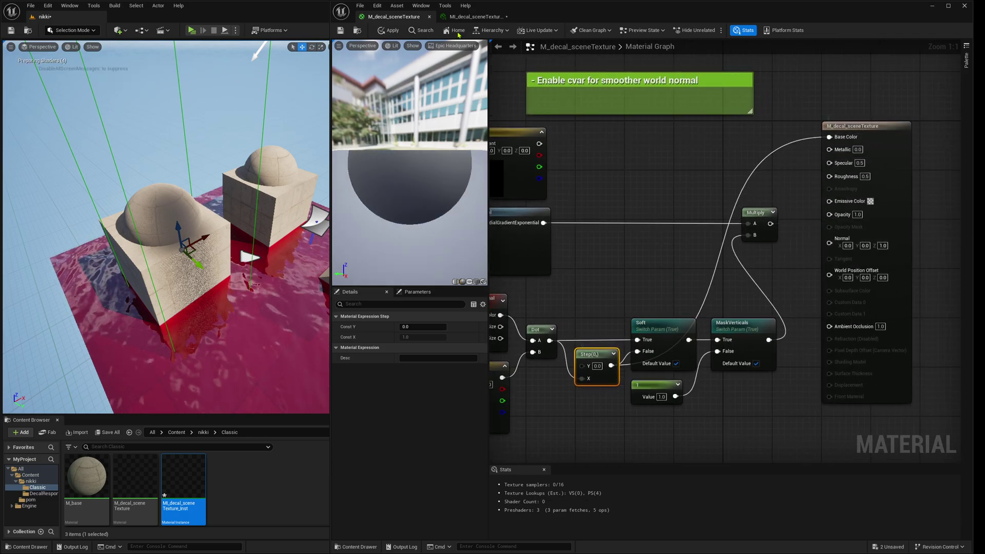
{"action": "left_click", "coordinate": [389, 31]}
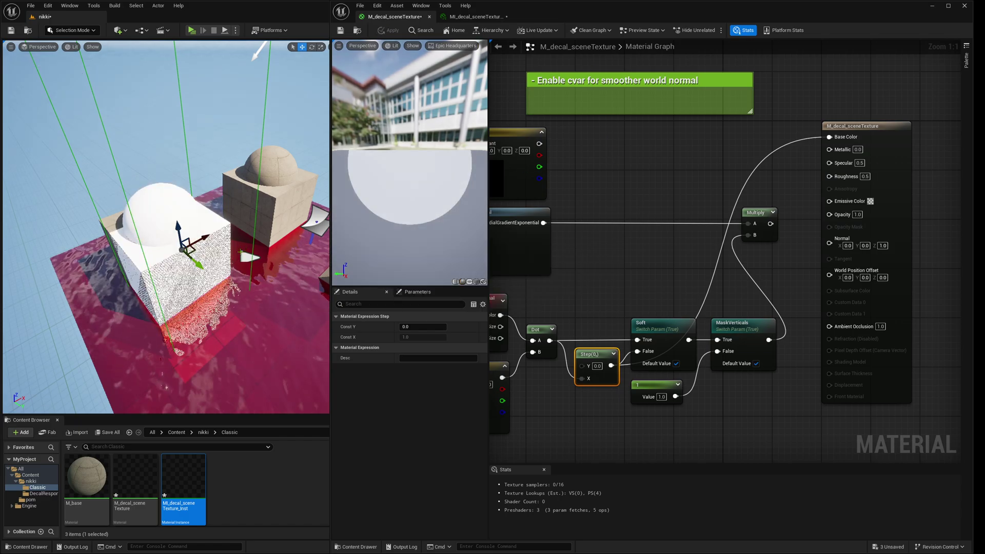
{"action": "mouse_move", "coordinate": [197, 263]}
{"action": "left_mouse_down"}
{"action": "mouse_move", "coordinate": [205, 269]}
{"action": "mouse_move", "coordinate": [192, 256]}
{"action": "mouse_move", "coordinate": [208, 271]}
{"action": "left_mouse_up"}
{"action": "right_click_drag", "start_coordinate": [215, 277], "coordinate": [218, 279]}
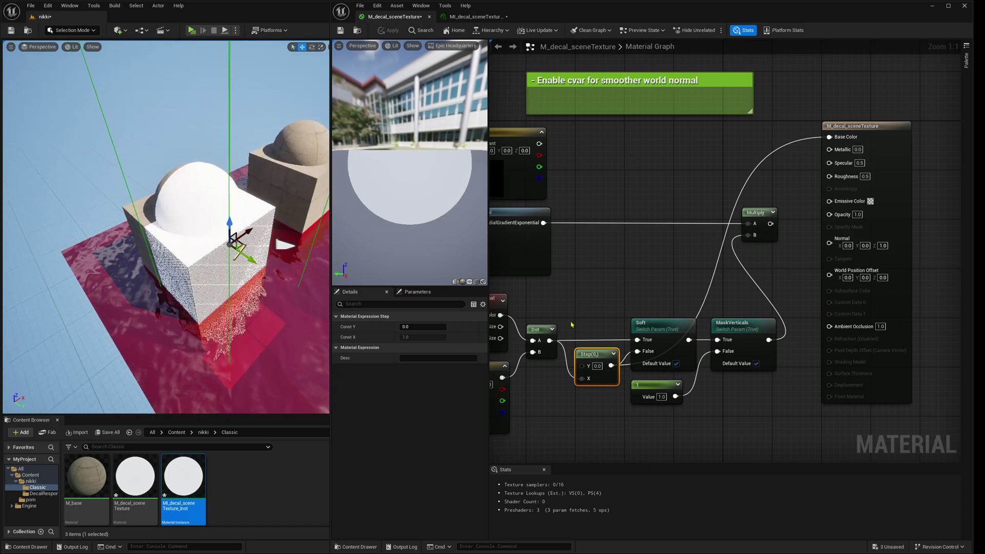
Connect the Soft switch output to Base Color in place of the Step output and apply the material
{"action": "left_click_drag", "start_coordinate": [549, 340], "coordinate": [715, 149]}
{"action": "left_click", "coordinate": [662, 262]}
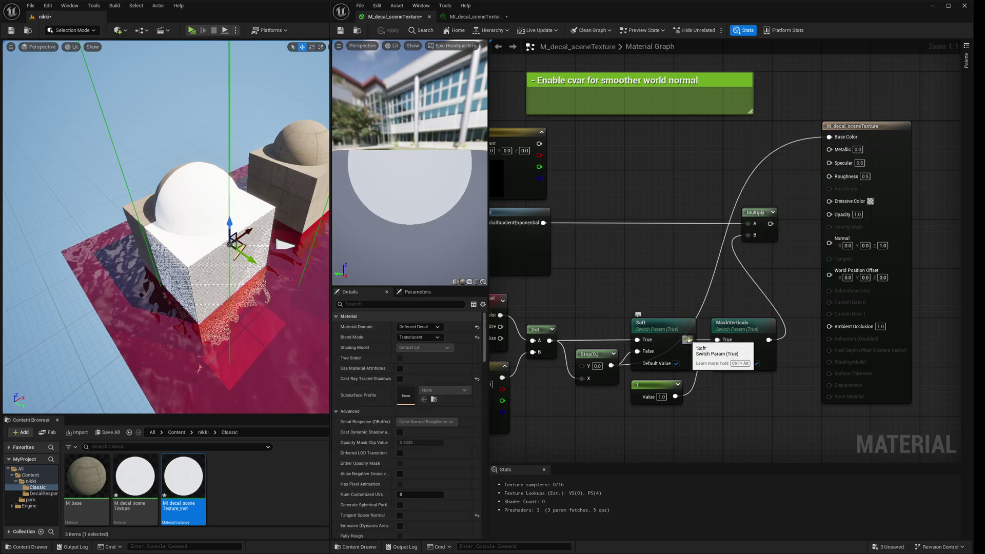
{"action": "left_click_drag", "start_coordinate": [689, 339], "coordinate": [829, 137]}
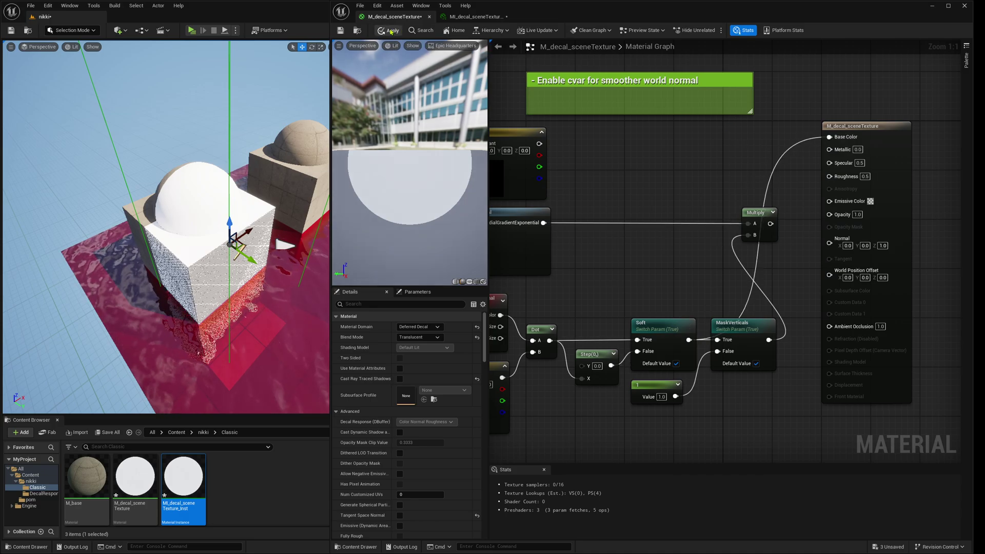
{"action": "left_click", "coordinate": [391, 31]}
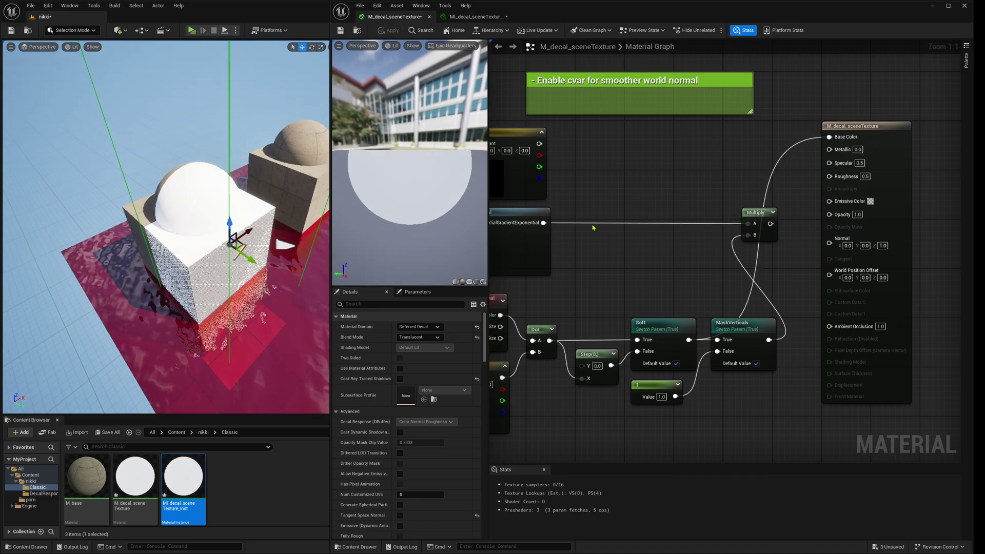
Turn on the Soft switch in the scene-texture decal's material instance
{"action": "left_click", "coordinate": [476, 17]}
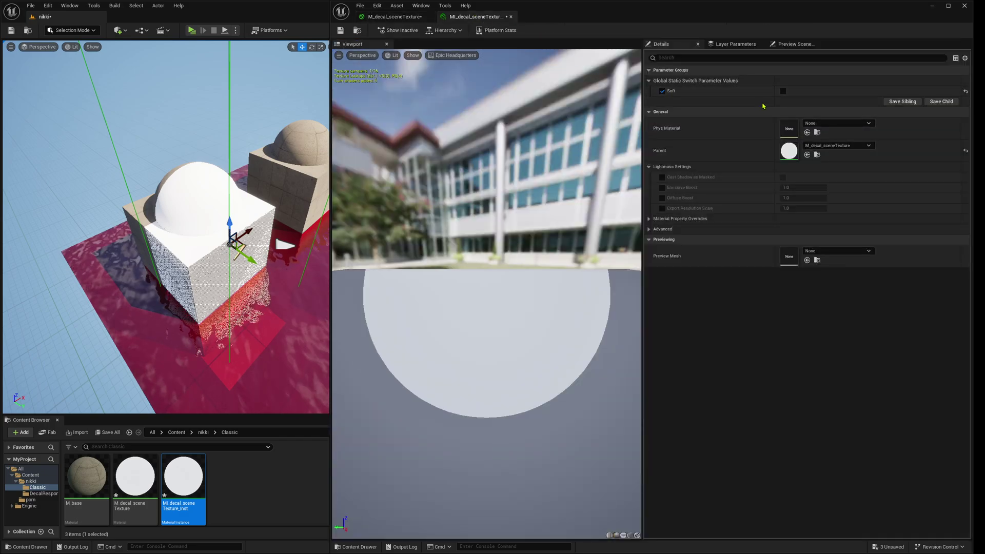
{"action": "left_click", "coordinate": [784, 92]}
{"action": "left_click", "coordinate": [783, 92]}
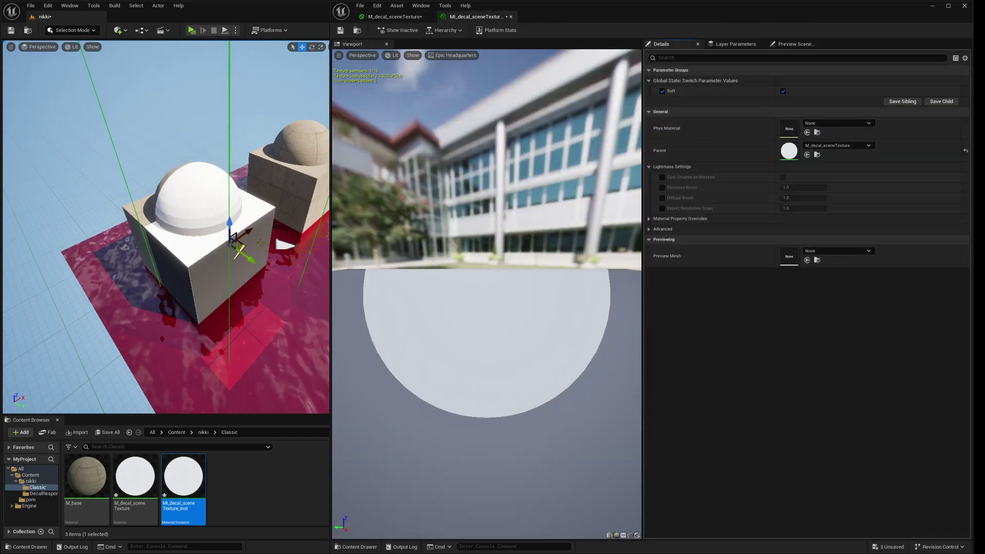
Move the scene-texture decal back and forth along Y over the front block's sphere to check the soft mask
{"action": "right_click_drag", "start_coordinate": [261, 243], "coordinate": [250, 244]}
{"action": "mouse_move", "coordinate": [252, 247]}
{"action": "left_mouse_down"}
{"action": "mouse_move", "coordinate": [266, 266]}
{"action": "mouse_move", "coordinate": [224, 228]}
{"action": "mouse_move", "coordinate": [246, 248]}
{"action": "left_mouse_up"}
{"action": "right_click_drag", "start_coordinate": [222, 203], "coordinate": [276, 278]}
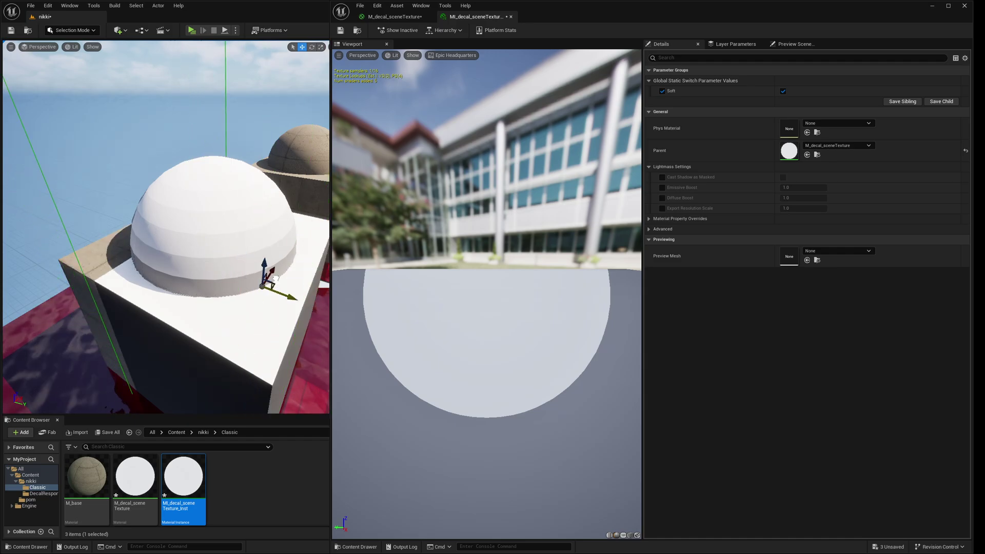
{"action": "left_click_drag", "start_coordinate": [276, 278], "coordinate": [308, 291]}
{"action": "right_click_drag", "start_coordinate": [168, 260], "coordinate": [168, 260]}
{"action": "left_click_drag", "start_coordinate": [253, 311], "coordinate": [237, 302]}
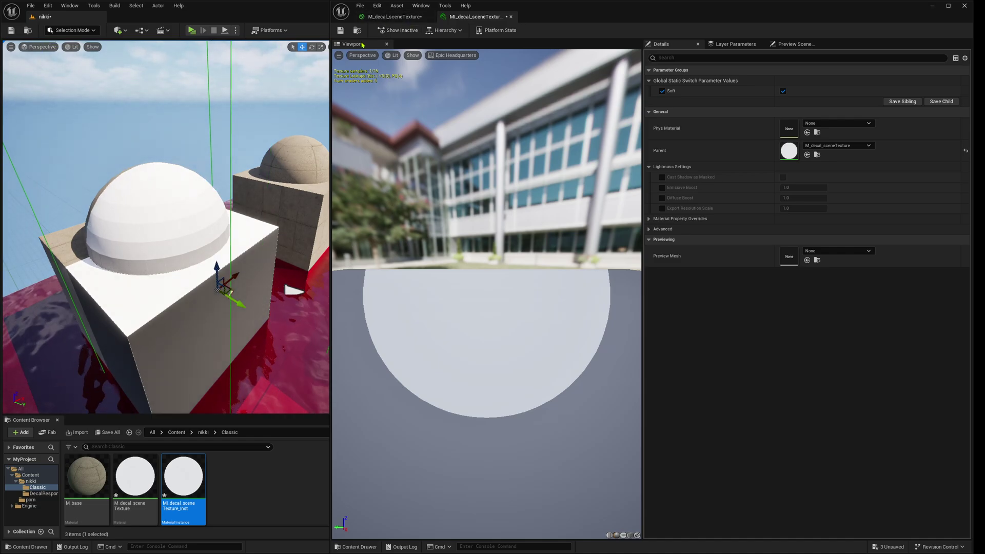
Show the four-viewport layout to inspect the scene in the World Normal view, then restore the full lit perspective view
{"action": "left_click_drag", "start_coordinate": [331, 65], "coordinate": [559, 65]}
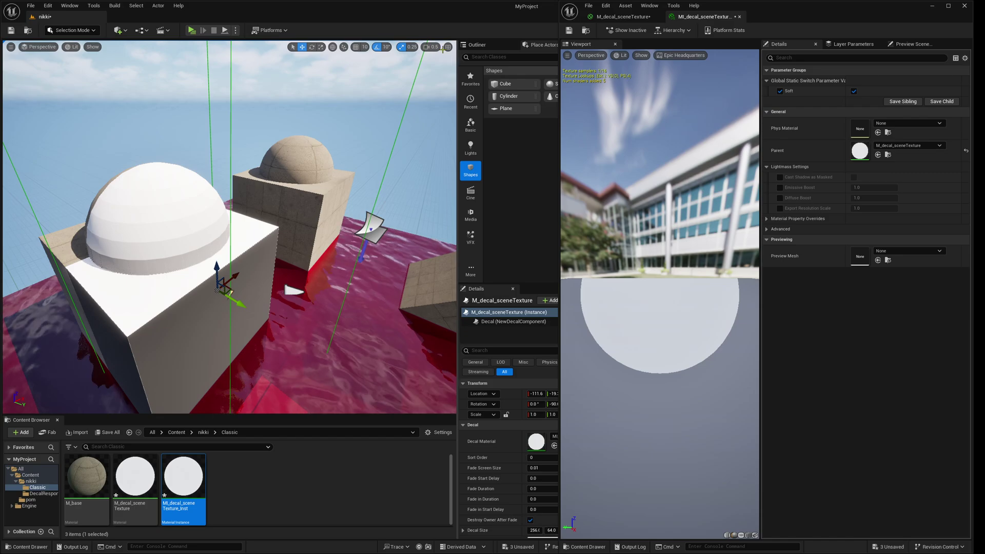
{"action": "left_click", "coordinate": [448, 47]}
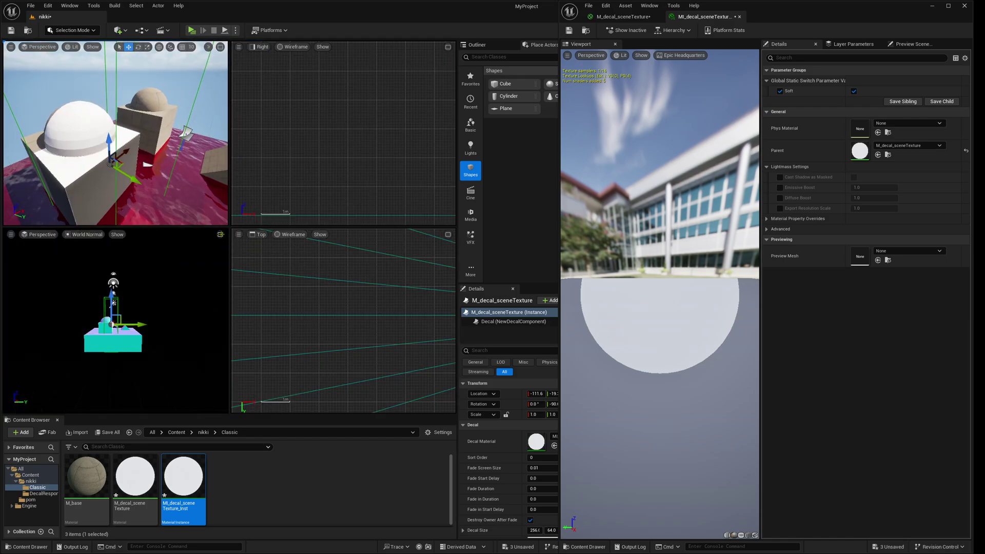
{"action": "left_click", "coordinate": [220, 234]}
{"action": "right_click_drag", "start_coordinate": [220, 234], "coordinate": [179, 238]}
{"action": "left_click", "coordinate": [448, 46]}
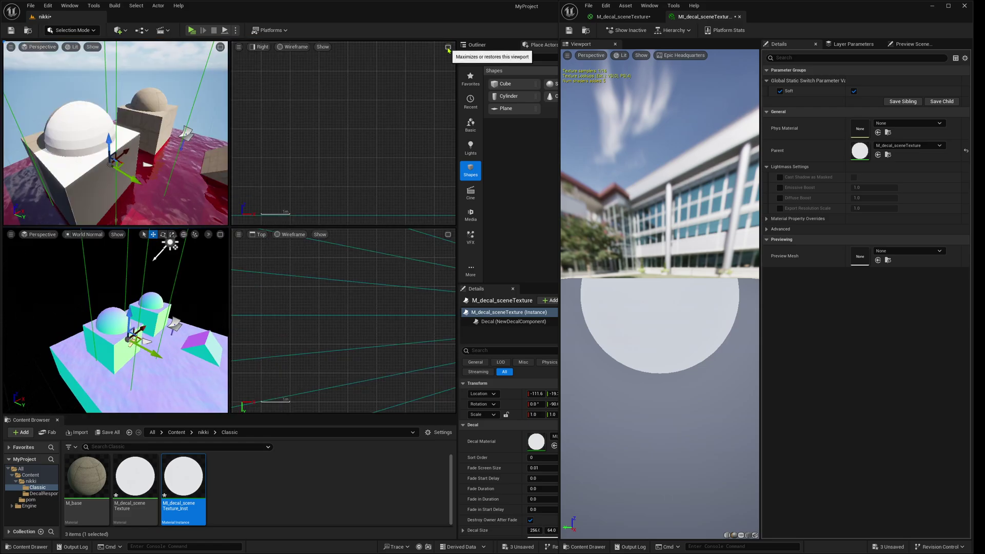
{"action": "left_click", "coordinate": [220, 47]}
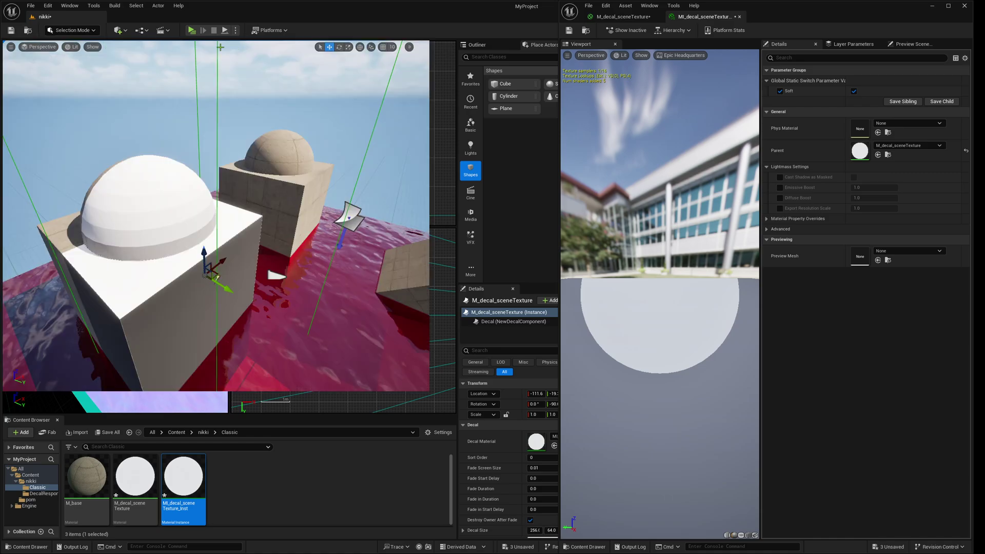
Connect the SceneTexture:WorldNormal Color output to Base Color, apply the material and move the decal along Y
{"action": "left_click_drag", "start_coordinate": [561, 121], "coordinate": [315, 127]}
{"action": "left_click", "coordinate": [380, 17]}
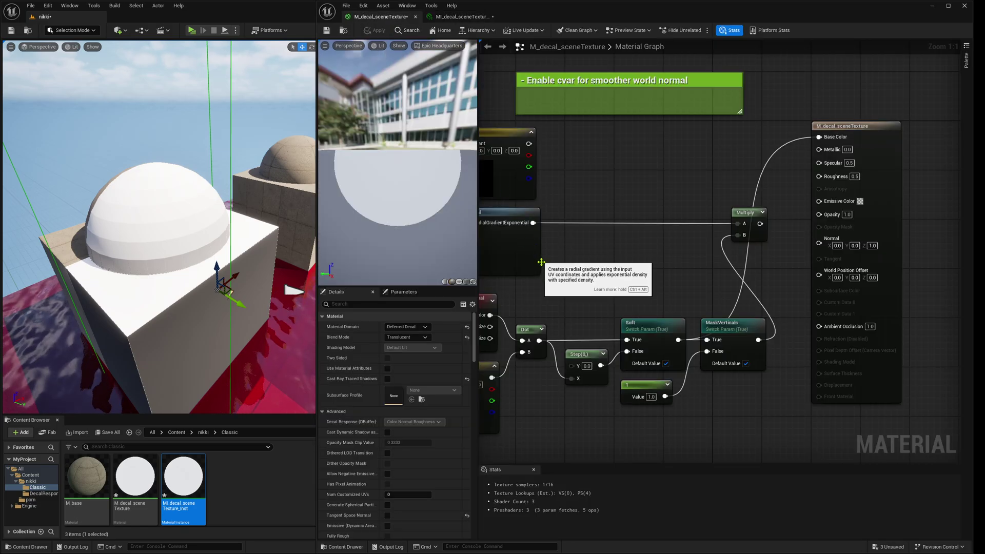
{"action": "right_click_drag", "start_coordinate": [492, 314], "coordinate": [531, 308]}
{"action": "left_click", "coordinate": [586, 290]}
{"action": "left_click_drag", "start_coordinate": [564, 309], "coordinate": [893, 130]}
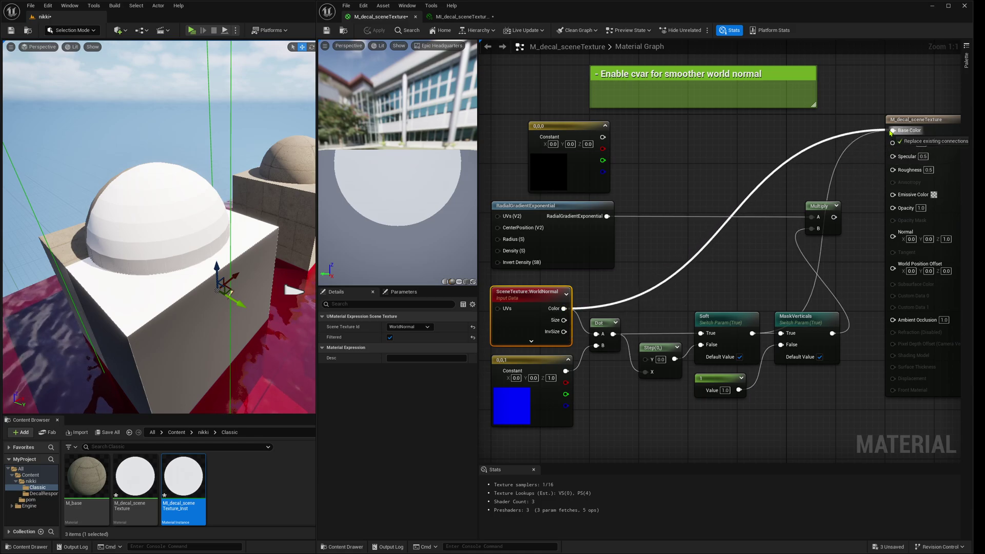
{"action": "left_click", "coordinate": [379, 31]}
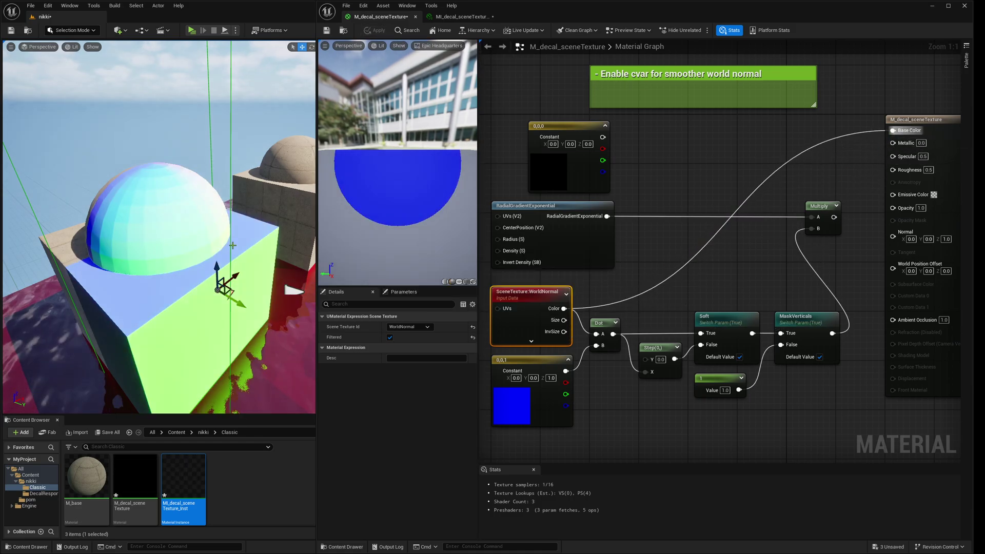
{"action": "mouse_move", "coordinate": [248, 290]}
{"action": "left_mouse_down"}
{"action": "mouse_move", "coordinate": [201, 275]}
{"action": "mouse_move", "coordinate": [263, 295]}
{"action": "left_mouse_up"}
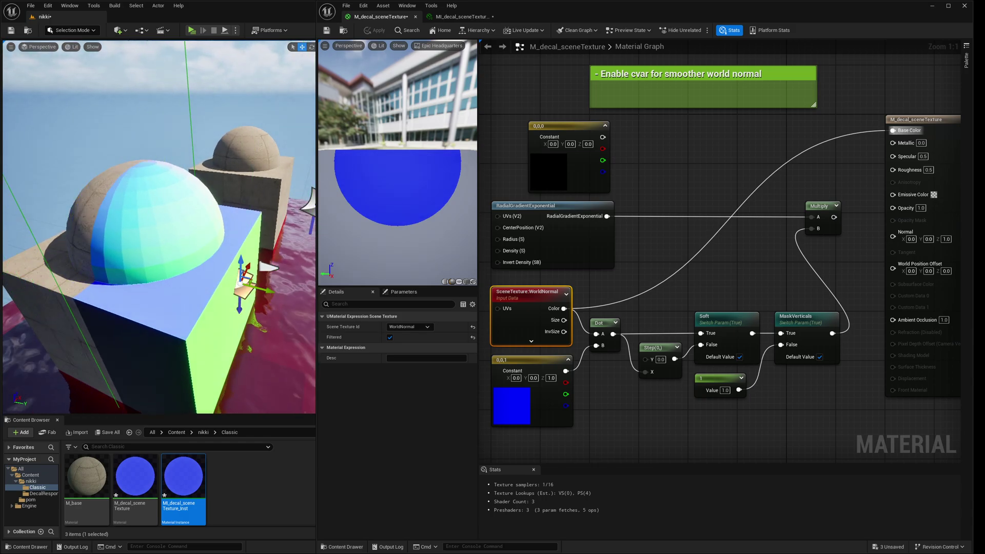
Switch to the browser and enlarge the image comparing world normals in UE 4.27 and UE 5.0.3
{"action": "key", "text": "alt+Tab"}
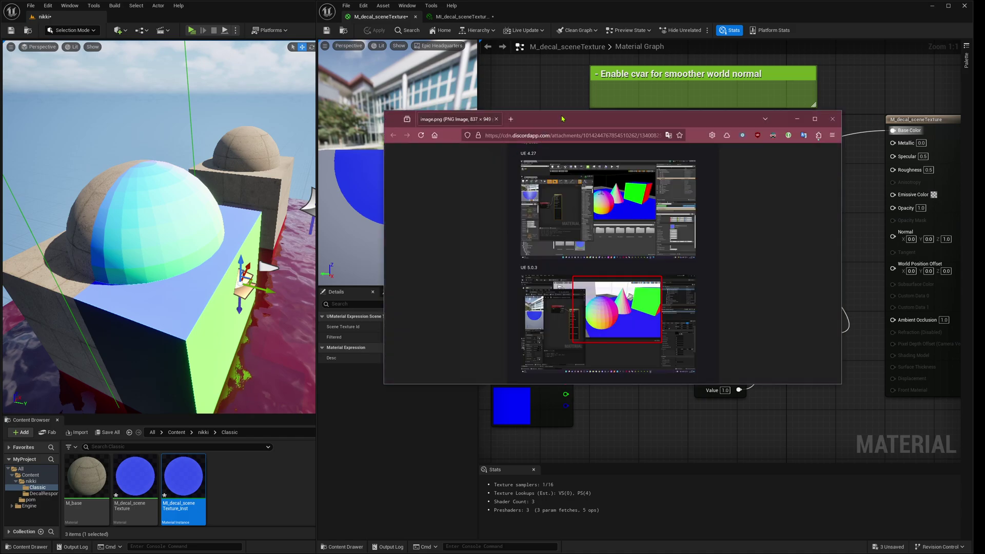
{"action": "double_click", "coordinate": [562, 119]}
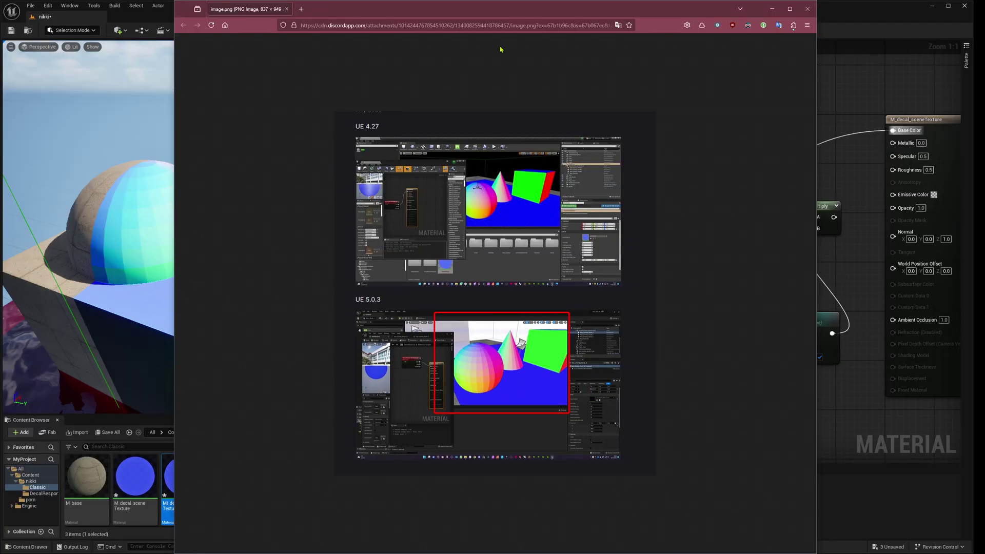
Close the world-normal comparison image, then look at the two chat screenshots in the image viewer and set them aside
{"action": "left_click_drag", "start_coordinate": [391, 21], "coordinate": [933, 53]}
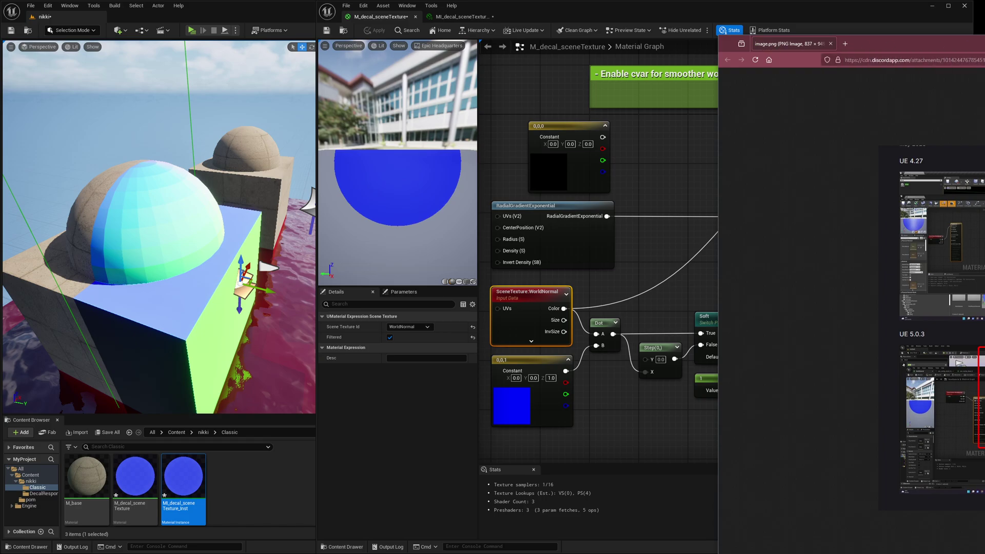
{"action": "key", "text": "ctrl+w"}
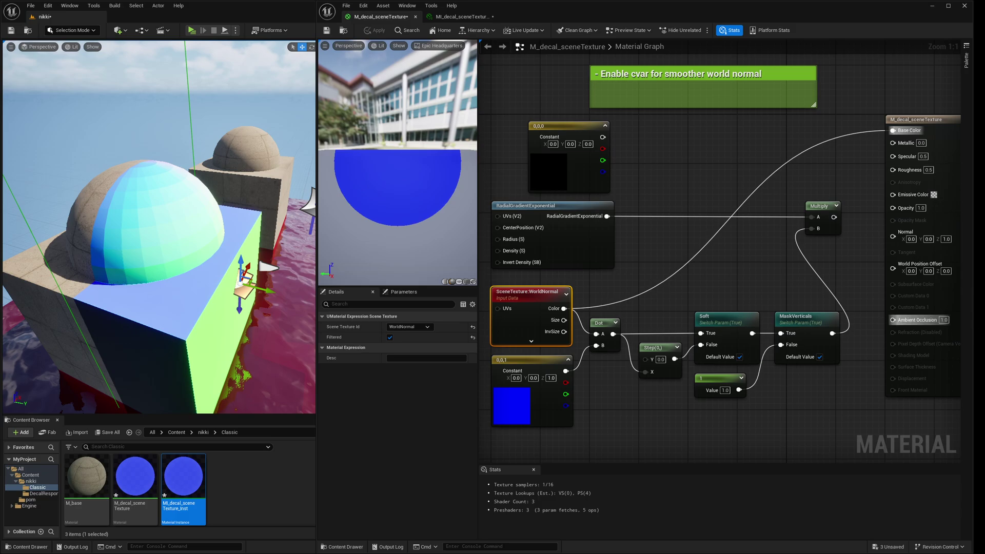
{"action": "left_click_drag", "start_coordinate": [984, 150], "coordinate": [448, 154]}
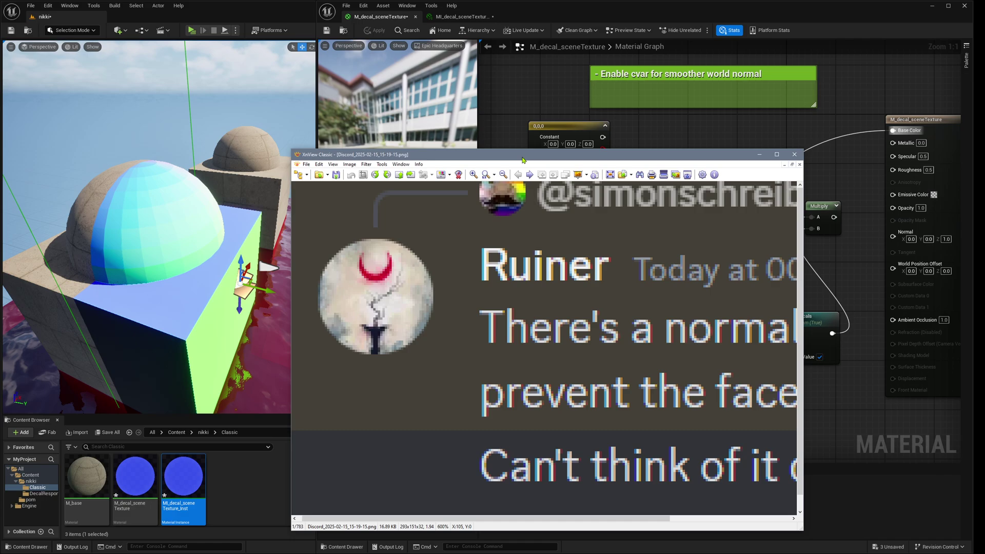
{"action": "left_click_drag", "start_coordinate": [523, 160], "coordinate": [984, 303]}
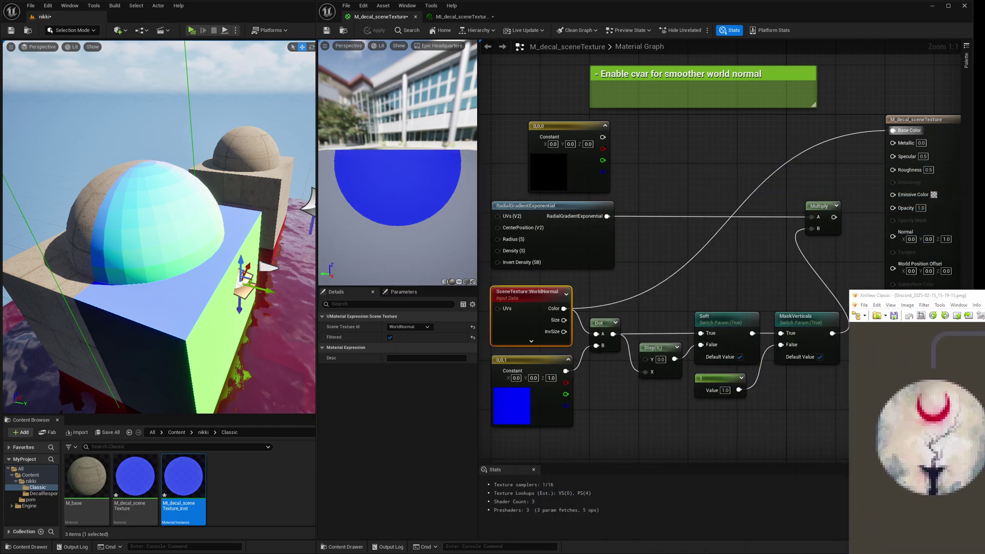
{"action": "left_click_drag", "start_coordinate": [984, 118], "coordinate": [394, 118]}
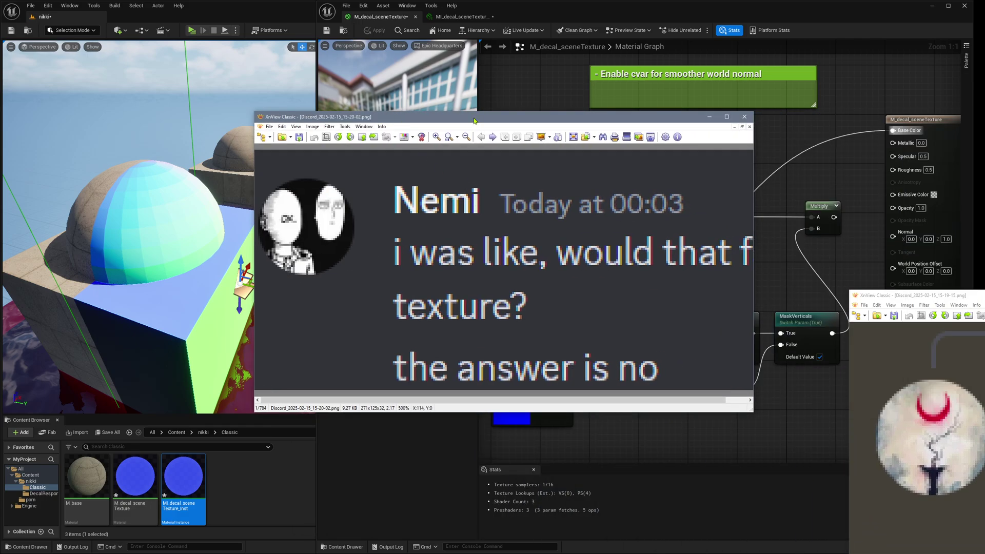
{"action": "left_click_drag", "start_coordinate": [474, 121], "coordinate": [984, 93]}
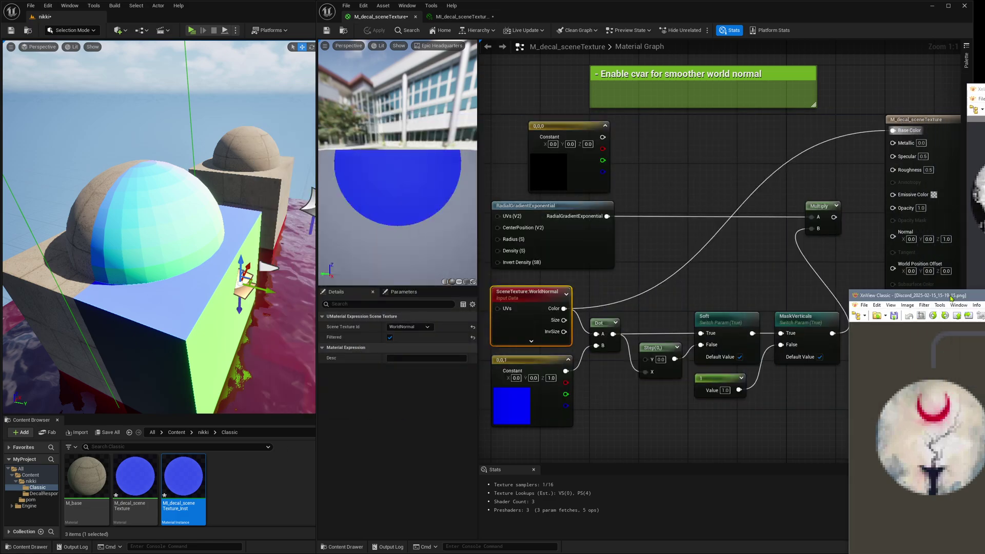
{"action": "left_click_drag", "start_coordinate": [959, 296], "coordinate": [984, 261]}
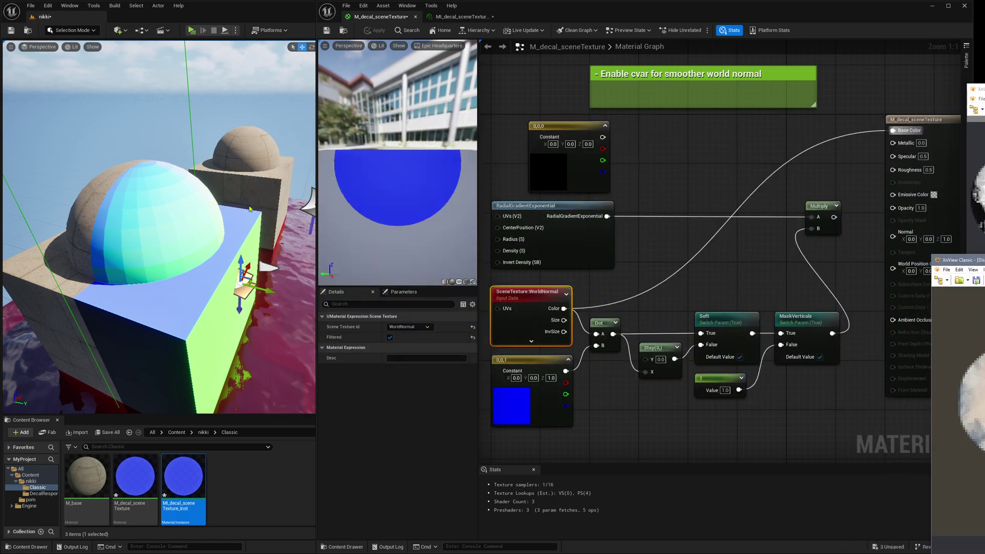
{"action": "left_click", "coordinate": [537, 19]}
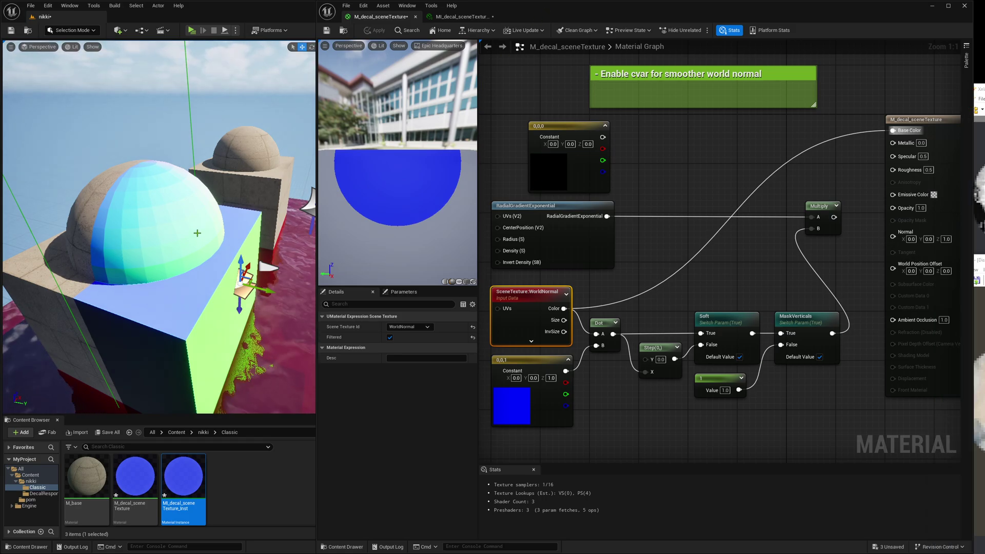
Open the Console Variables editor from the level editor and bring its window fully into view
{"action": "left_click", "coordinate": [70, 6]}
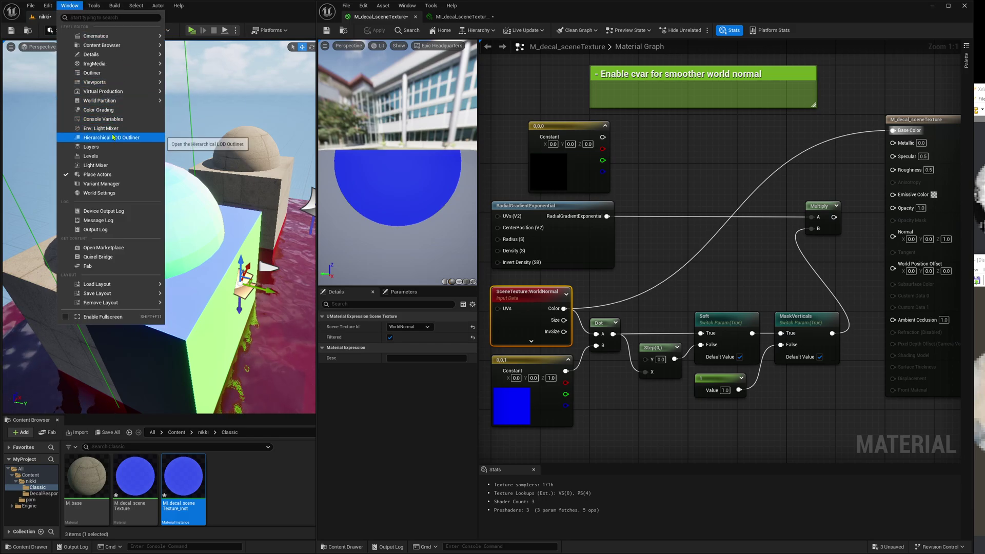
{"action": "mouse_move", "coordinate": [119, 102]}
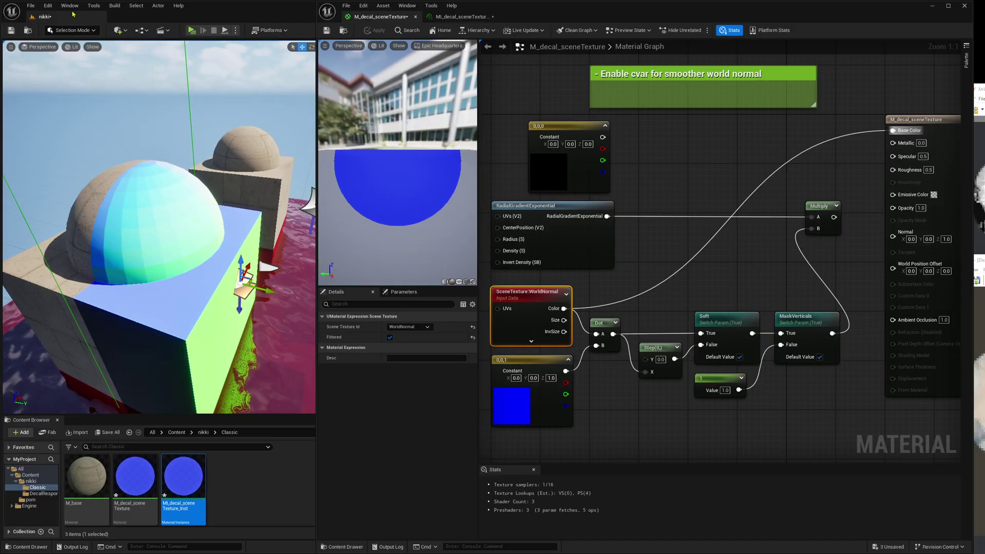
{"action": "left_click", "coordinate": [69, 5]}
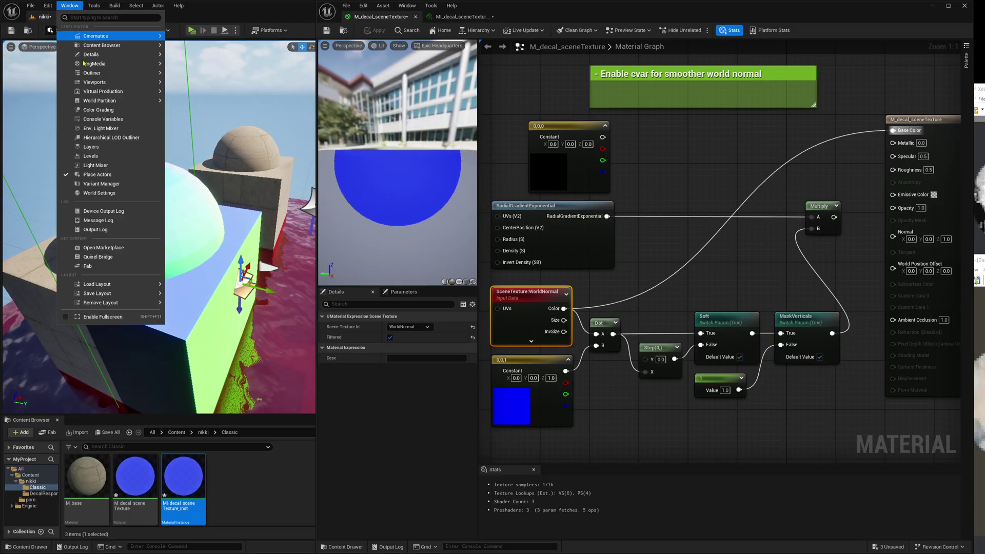
{"action": "left_click", "coordinate": [98, 109]}
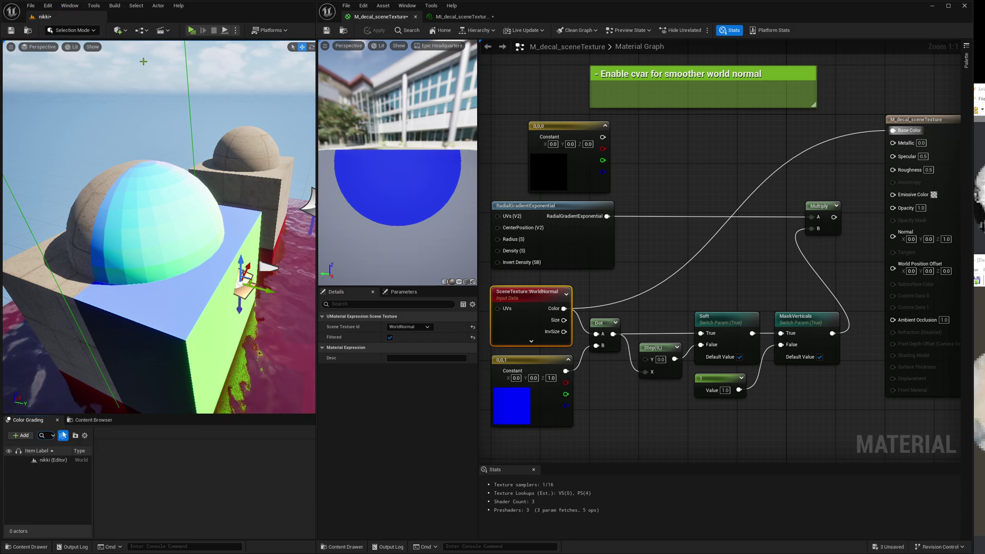
{"action": "left_click", "coordinate": [72, 6]}
{"action": "left_click", "coordinate": [96, 111]}
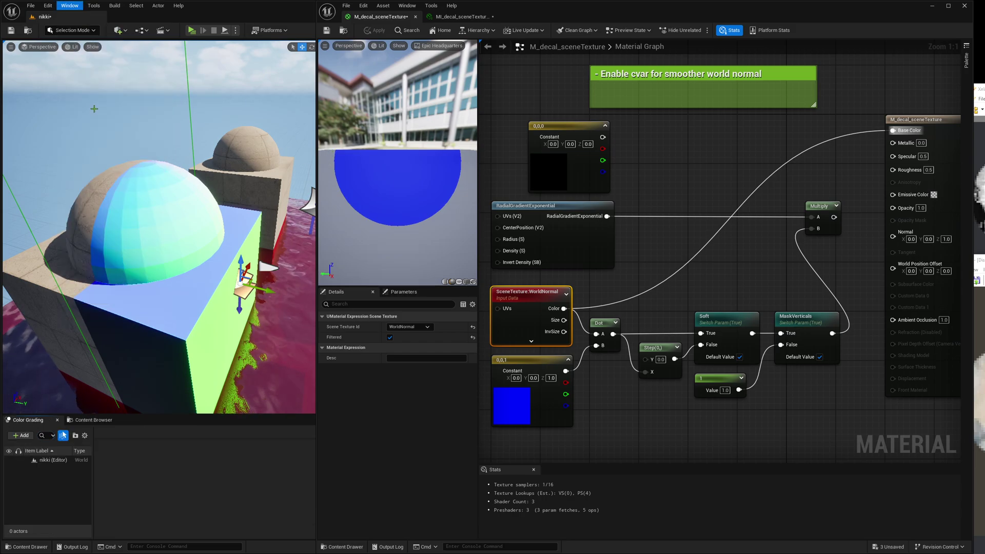
{"action": "left_click", "coordinate": [70, 6]}
{"action": "left_click", "coordinate": [103, 119]}
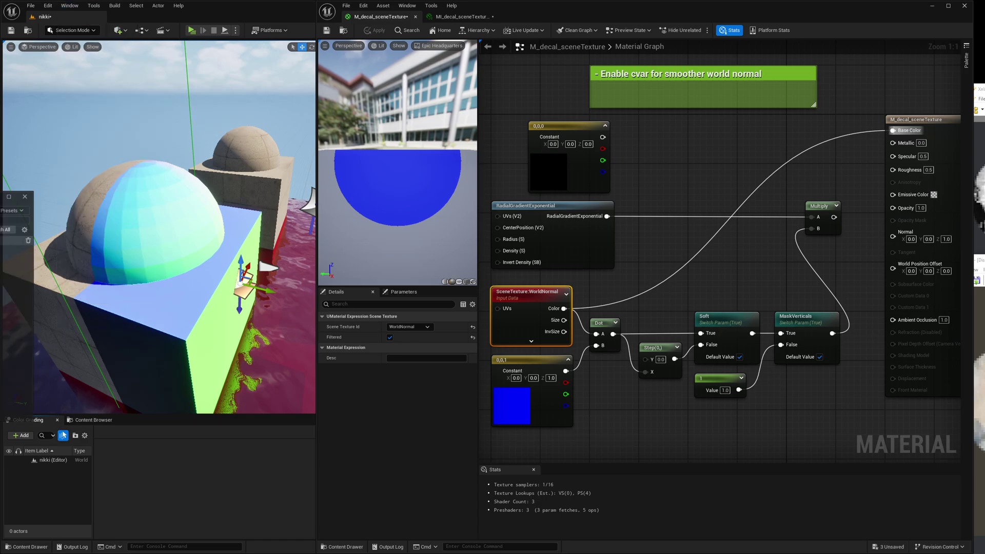
{"action": "left_click_drag", "start_coordinate": [3, 197], "coordinate": [548, 196]}
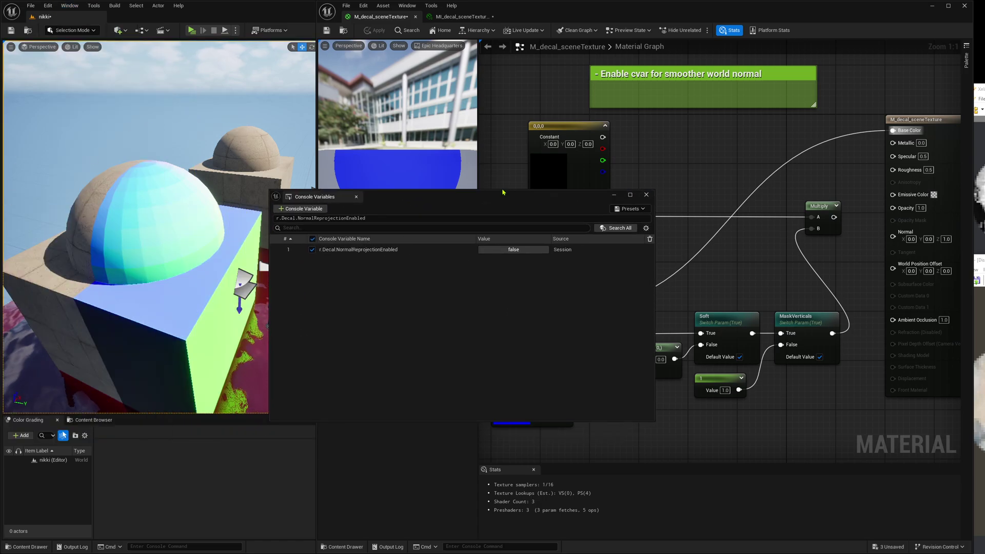
{"action": "left_click", "coordinate": [48, 6]}
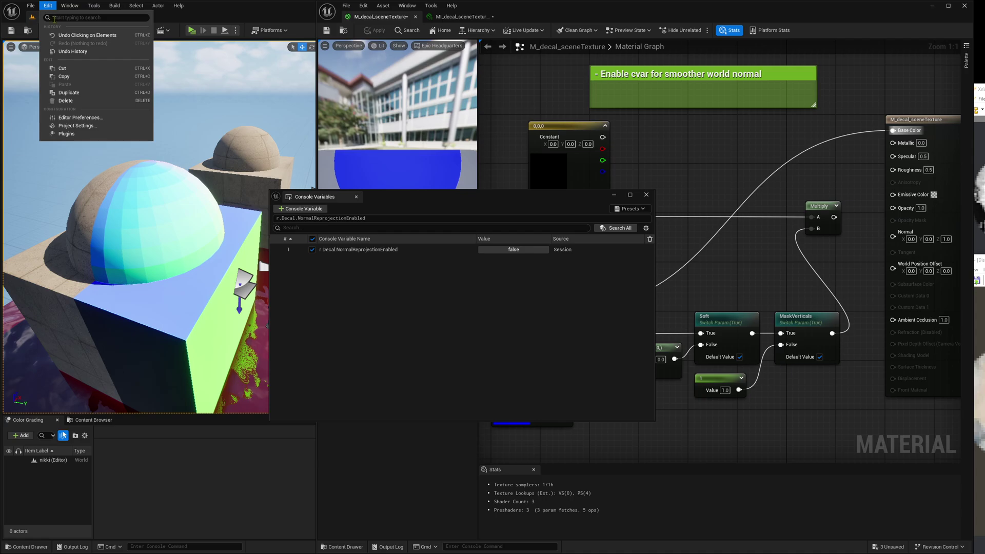
{"action": "left_click", "coordinate": [68, 129]}
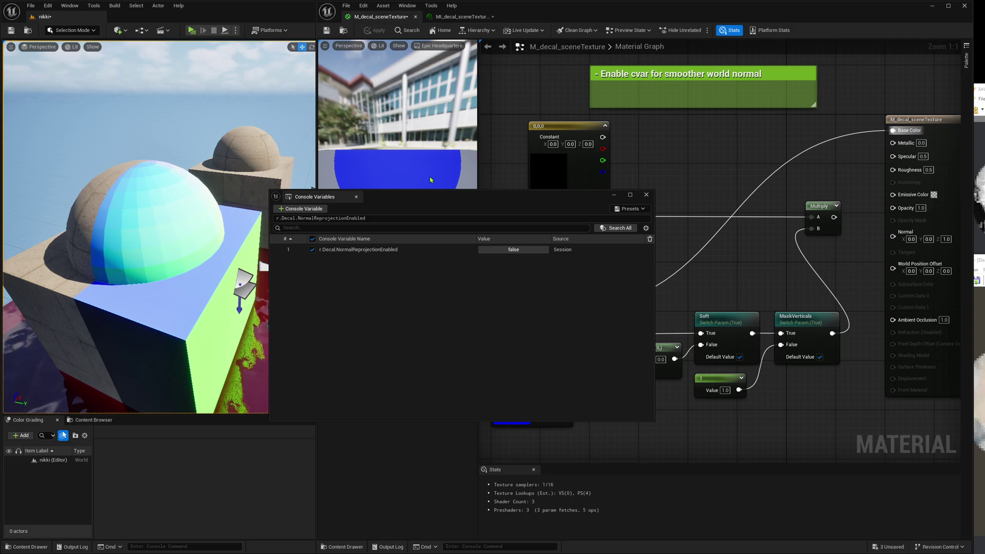
Set r.Decal.NormalReprojectionEnabled to true, toggling it off and on to compare the sphere's normals, and put the Console Variables window away
{"action": "left_click_drag", "start_coordinate": [407, 193], "coordinate": [407, 165]}
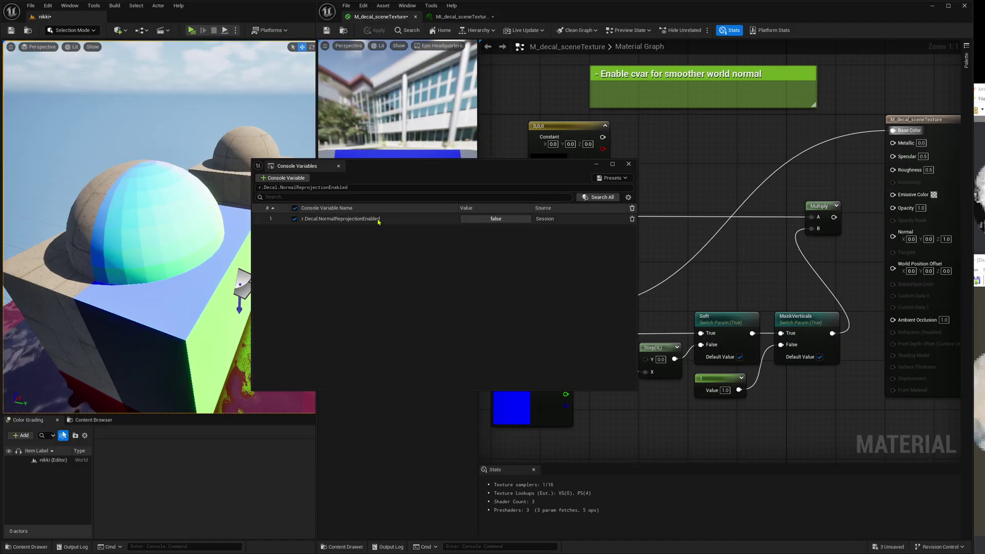
{"action": "mouse_move", "coordinate": [349, 186]}
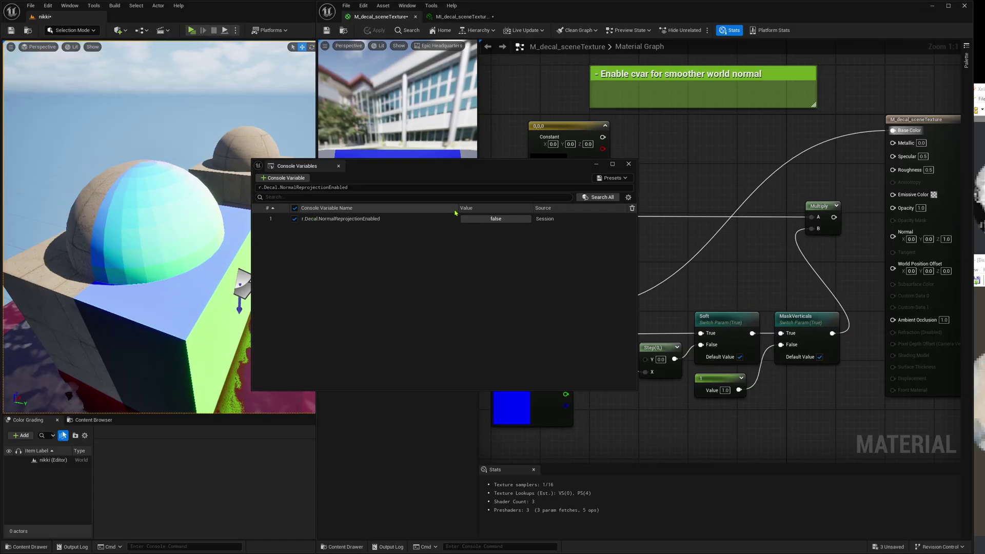
{"action": "left_click_drag", "start_coordinate": [476, 173], "coordinate": [505, 169]}
{"action": "left_click", "coordinate": [520, 217]}
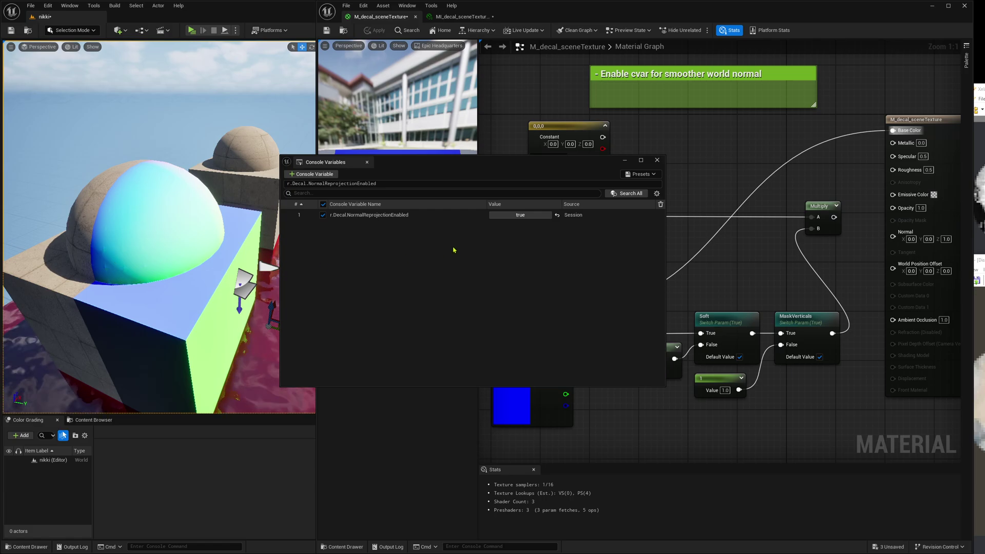
{"action": "left_click", "coordinate": [510, 218]}
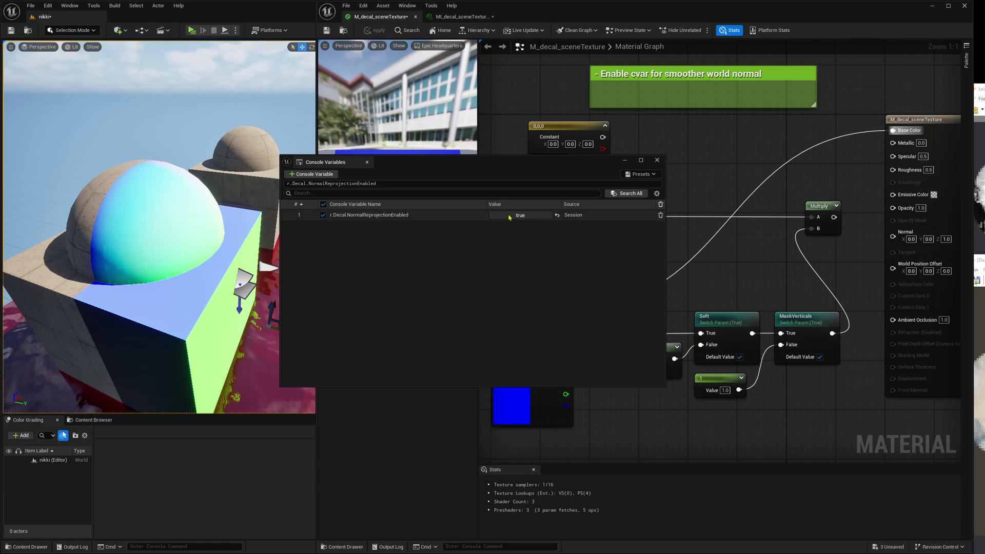
{"action": "left_click", "coordinate": [510, 218]}
{"action": "mouse_move", "coordinate": [526, 164]}
{"action": "left_mouse_down"}
{"action": "mouse_move", "coordinate": [438, 341]}
{"action": "mouse_move", "coordinate": [0, 324]}
{"action": "left_mouse_up"}
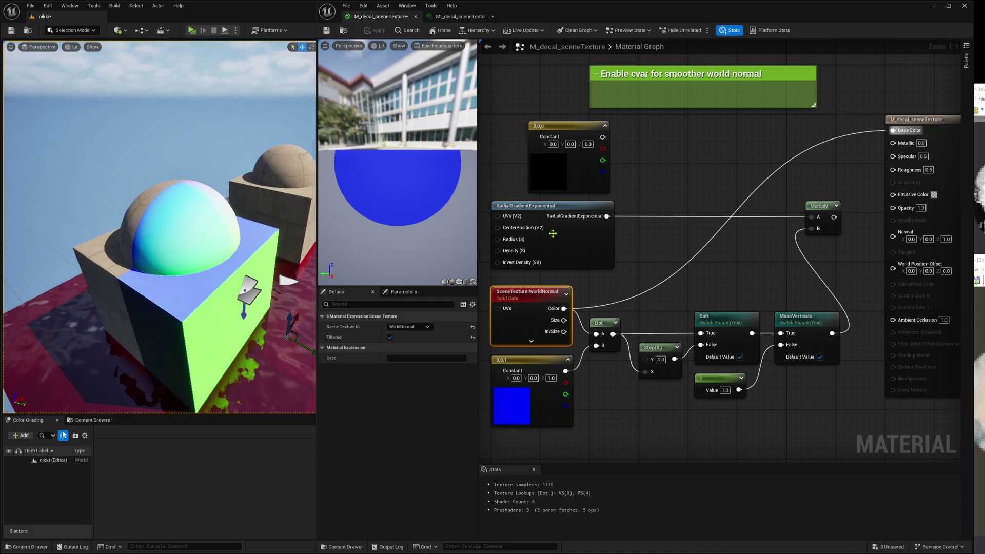
Connect the Multiply output to Opacity and the 0,0,0 constant to Base Color in M_decal_sceneTexture, then save the material
{"action": "left_click_drag", "start_coordinate": [834, 217], "coordinate": [893, 208]}
{"action": "left_click_drag", "start_coordinate": [893, 130], "coordinate": [603, 137]}
{"action": "left_click", "coordinate": [498, 102]}
{"action": "left_click", "coordinate": [333, 35]}
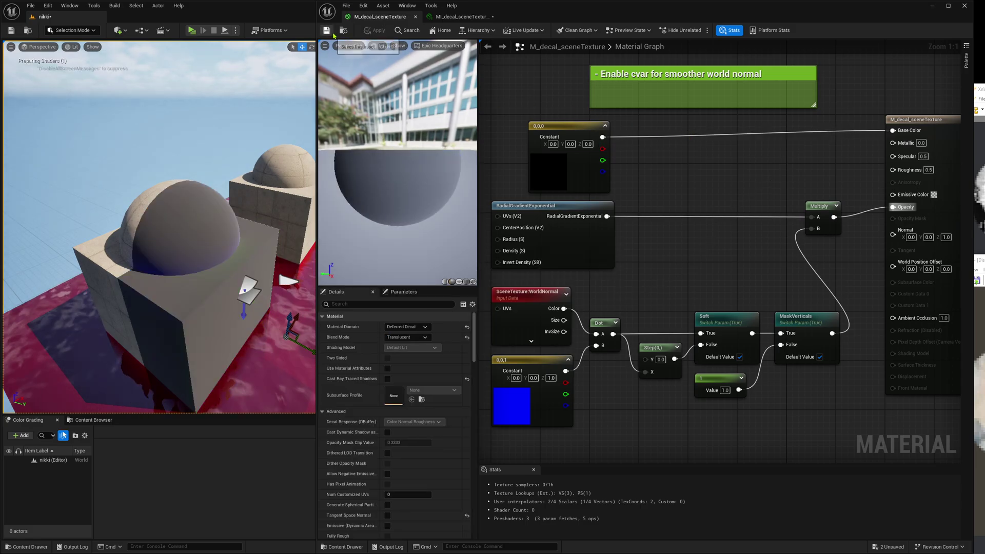
Move the scene-texture decal along Y on the front block and view the block's vertical side
{"action": "right_click_drag", "start_coordinate": [249, 257], "coordinate": [185, 236]}
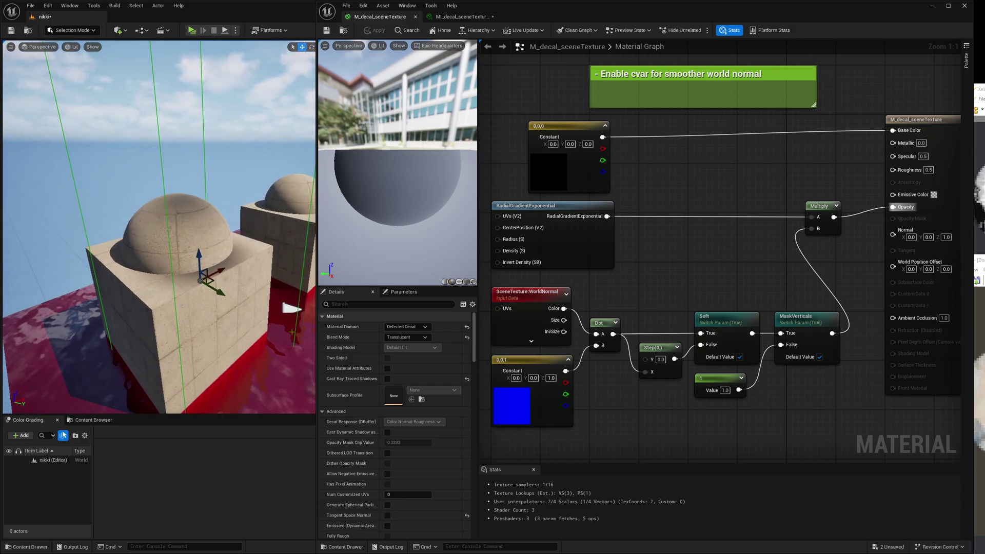
{"action": "left_click_drag", "start_coordinate": [221, 292], "coordinate": [237, 303]}
{"action": "right_click_drag", "start_coordinate": [237, 303], "coordinate": [218, 343]}
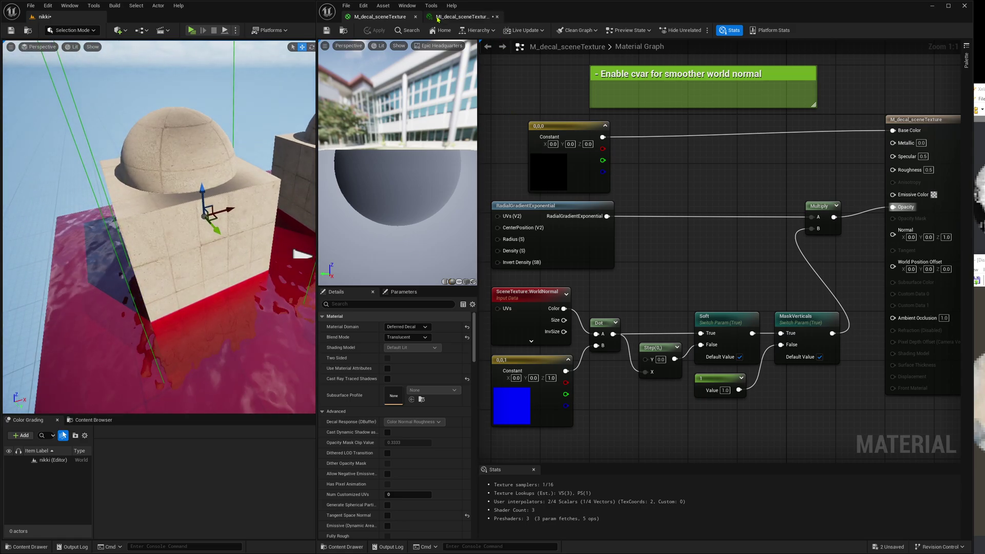
Turn off the Soft switch in the scene-texture material instance and look closely at the area along the block's base
{"action": "left_click", "coordinate": [459, 17]}
{"action": "left_click", "coordinate": [778, 102]}
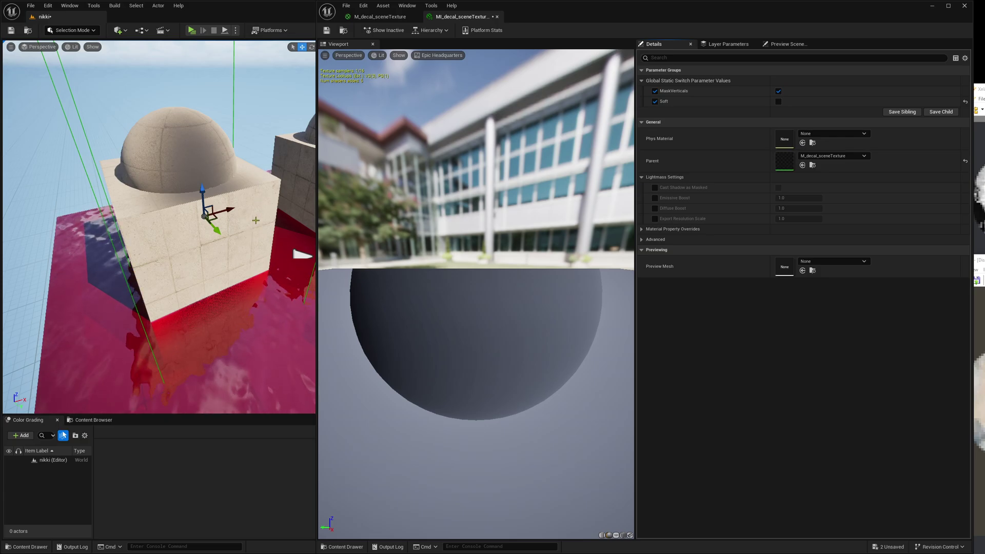
{"action": "right_click_drag", "start_coordinate": [258, 224], "coordinate": [257, 242]}
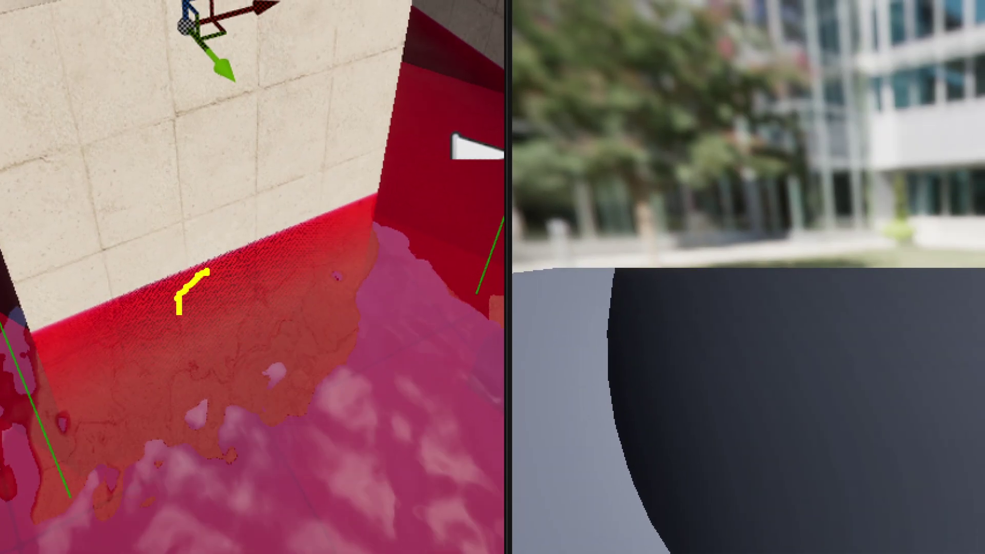
{"action": "key", "text": "Escape"}
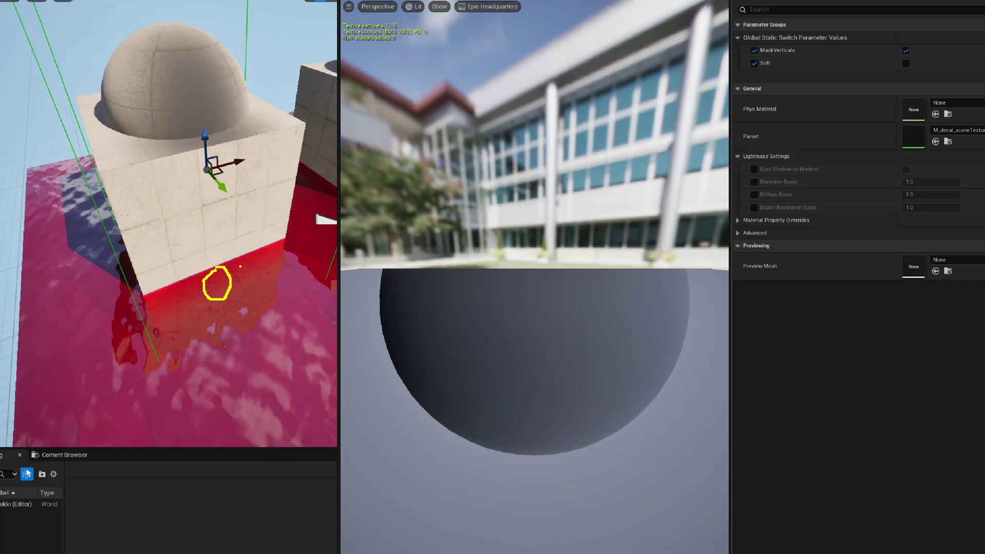
View the front block from farther away and shift the scene-texture decal slightly along Y
{"action": "mouse_move", "coordinate": [267, 262]}
{"action": "right_mouse_down"}
{"action": "mouse_move", "coordinate": [267, 283]}
{"action": "mouse_move", "coordinate": [224, 247]}
{"action": "right_mouse_up"}
{"action": "key", "text": "s"}
{"action": "mouse_move", "coordinate": [241, 211]}
{"action": "right_mouse_down"}
{"action": "mouse_move", "coordinate": [245, 183]}
{"action": "mouse_move", "coordinate": [225, 199]}
{"action": "mouse_move", "coordinate": [252, 196]}
{"action": "right_mouse_up"}
{"action": "key", "text": "a"}
{"action": "right_click_drag", "start_coordinate": [221, 248], "coordinate": [221, 249]}
{"action": "mouse_move", "coordinate": [222, 248]}
{"action": "left_mouse_down"}
{"action": "mouse_move", "coordinate": [193, 244]}
{"action": "mouse_move", "coordinate": [219, 268]}
{"action": "mouse_move", "coordinate": [203, 259]}
{"action": "mouse_move", "coordinate": [220, 240]}
{"action": "left_mouse_up"}
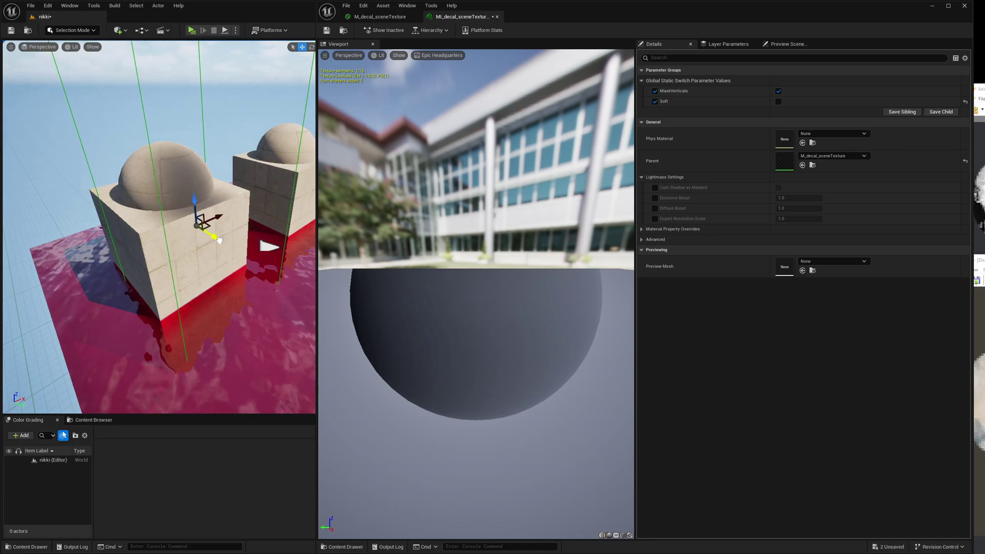
Save the scene-texture material instance, then close it and the M_decal_sceneTexture material
{"action": "left_click", "coordinate": [327, 31]}
{"action": "left_click", "coordinate": [497, 17]}
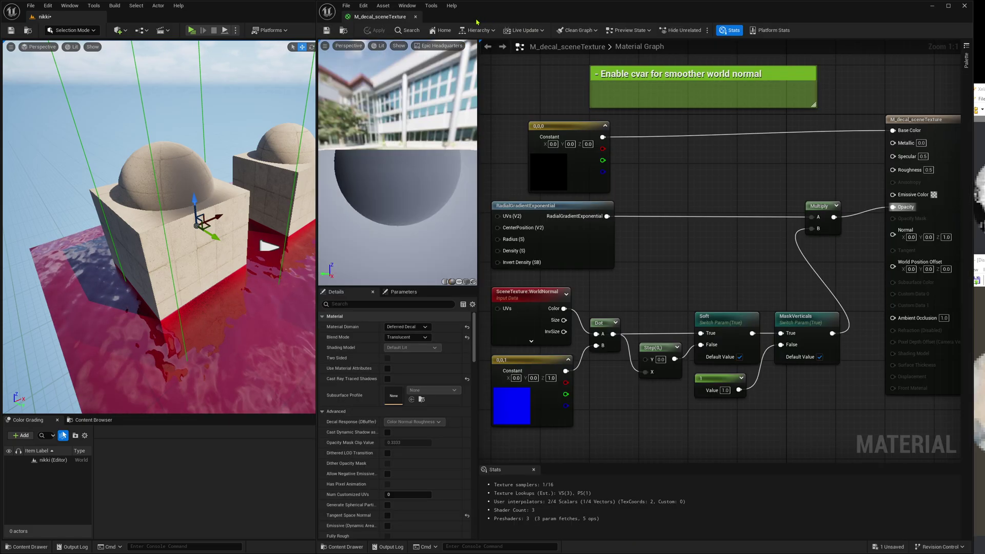
{"action": "left_click", "coordinate": [416, 17]}
Select the M_decal_01 decal beside the neighbouring block and move it along Y against the block's side
{"action": "mouse_move", "coordinate": [424, 206]}
{"action": "right_mouse_down"}
{"action": "mouse_move", "coordinate": [436, 170]}
{"action": "mouse_move", "coordinate": [424, 205]}
{"action": "right_mouse_up"}
{"action": "key", "text": "w"}
{"action": "left_click", "coordinate": [272, 281]}
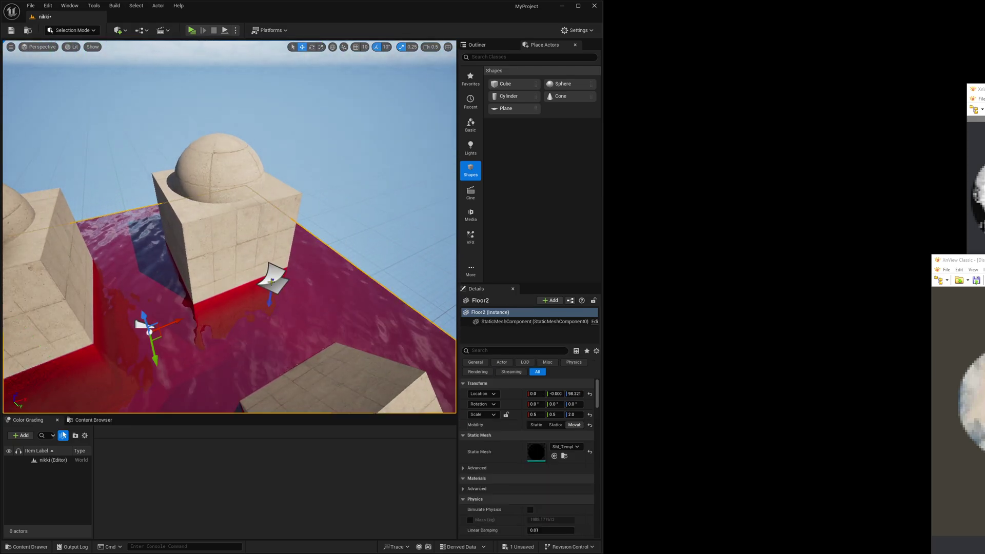
{"action": "left_click_drag", "start_coordinate": [286, 297], "coordinate": [261, 259]}
{"action": "key", "text": "s"}
{"action": "right_click_drag", "start_coordinate": [262, 259], "coordinate": [261, 260]}
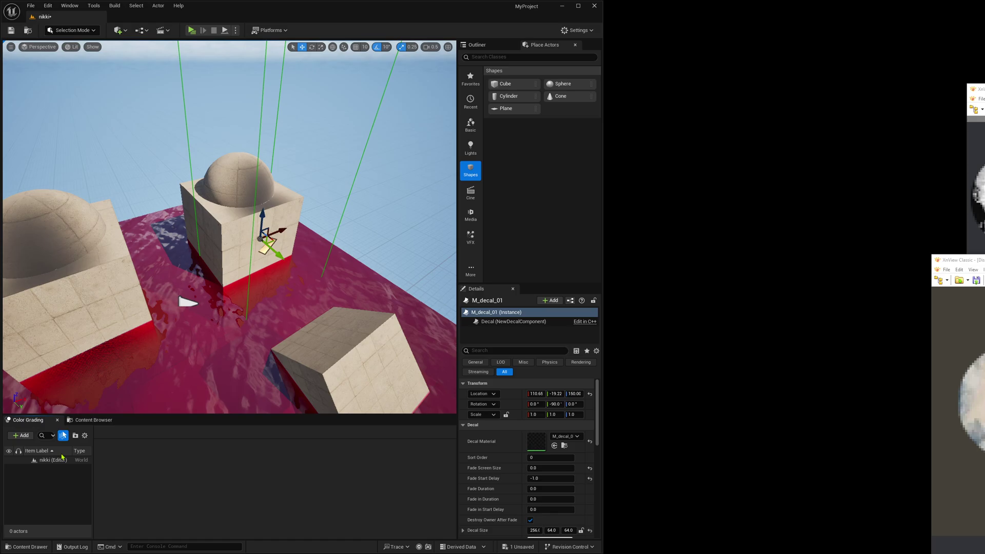
Open the M_decal_01 material from the DecalResponse folder and examine its RadialGradientExponential node
{"action": "left_click", "coordinate": [79, 422]}
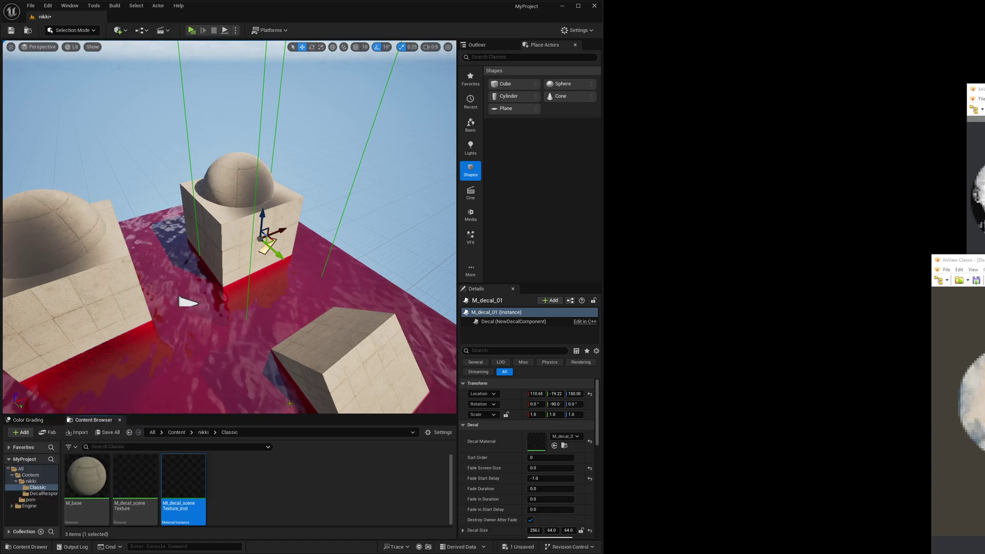
{"action": "left_click", "coordinate": [45, 494]}
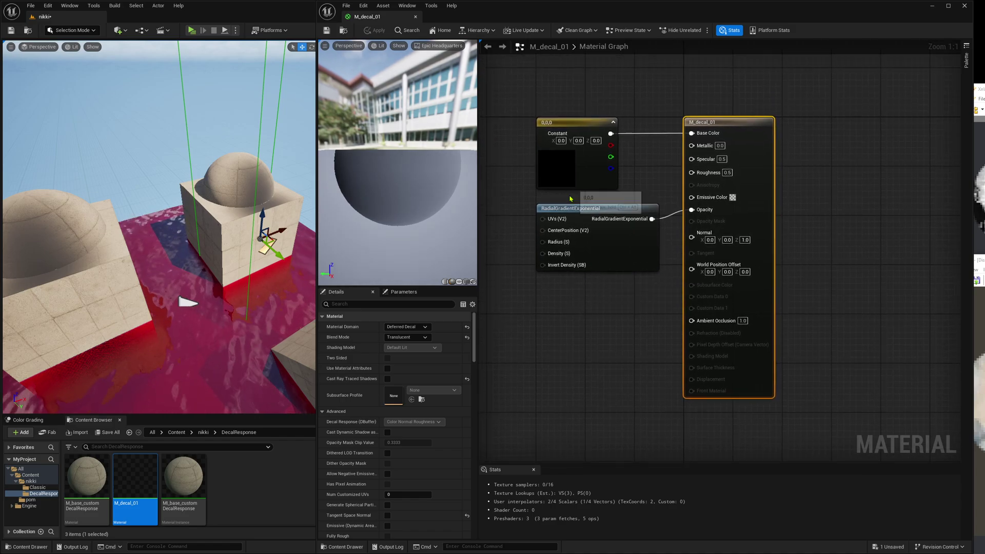
{"action": "left_click", "coordinate": [617, 260]}
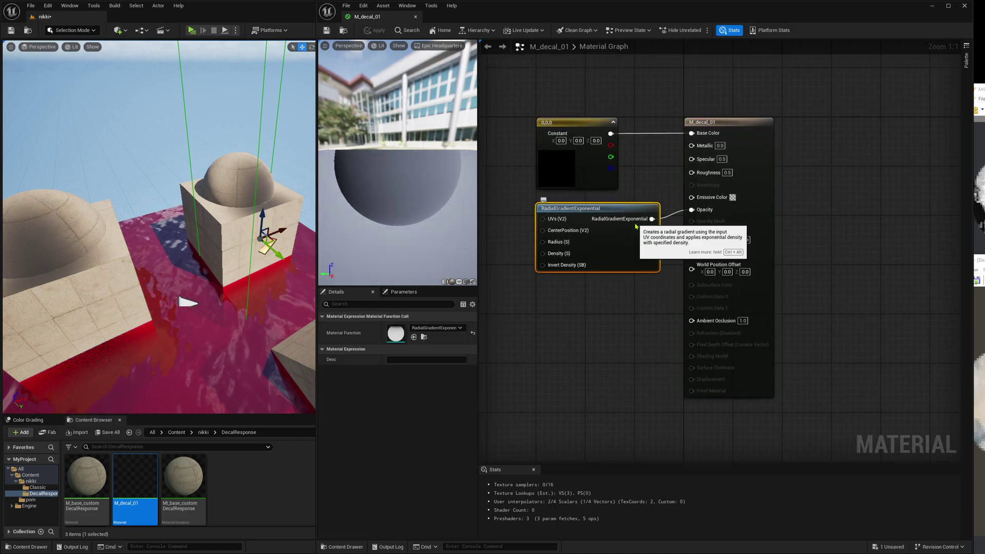
Examine the M_decal_01 material's black color constant and its Deferred Decal settings, then close the material
{"action": "left_click", "coordinate": [573, 170]}
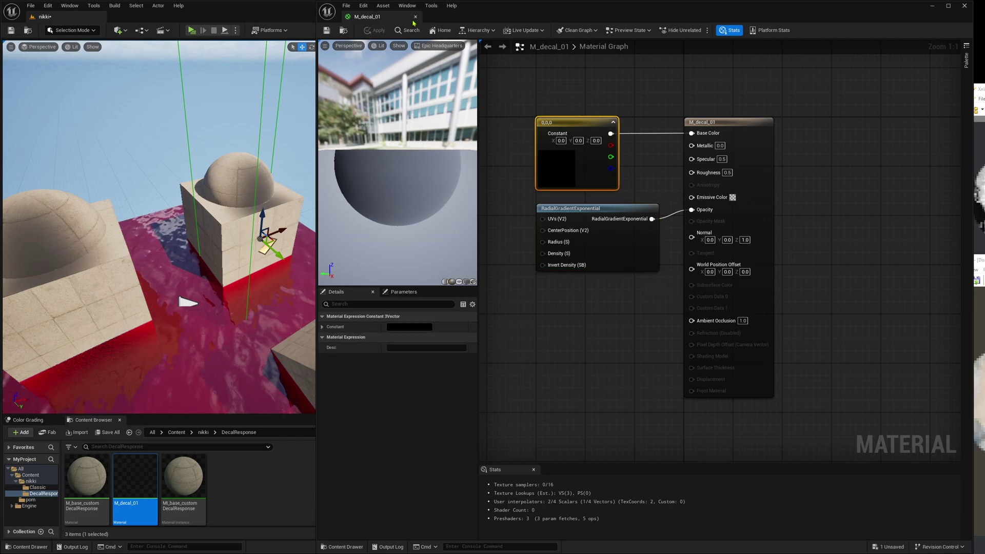
{"action": "left_click", "coordinate": [547, 279]}
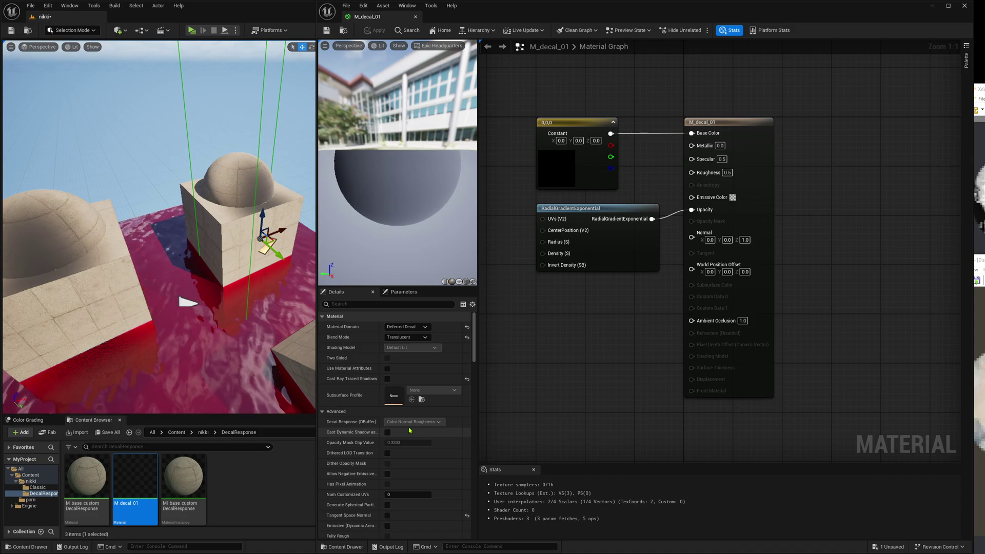
{"action": "left_click", "coordinate": [416, 16]}
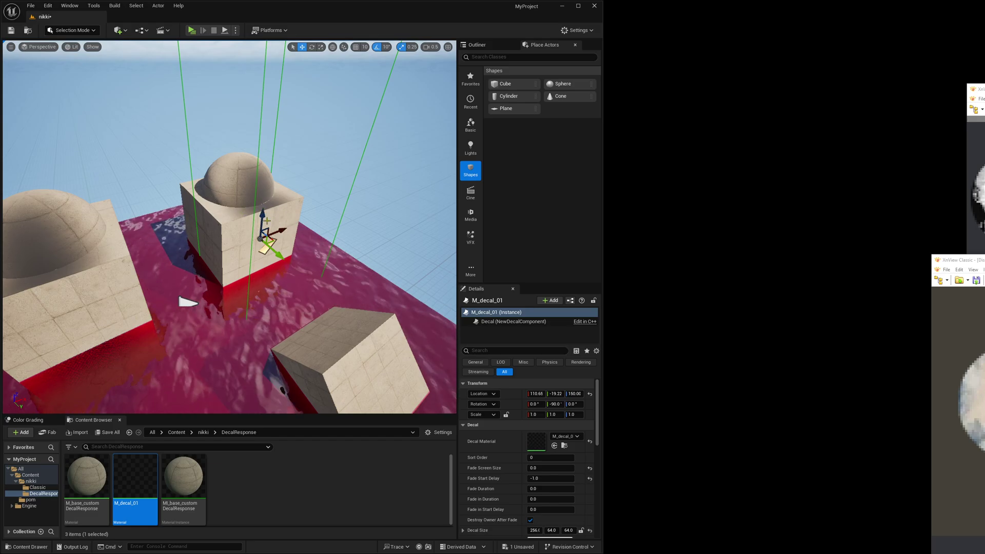
Open the M_base_customDecalResponse material and examine its Texture Sample and the nodes feeding Base Color
{"action": "left_click", "coordinate": [71, 475]}
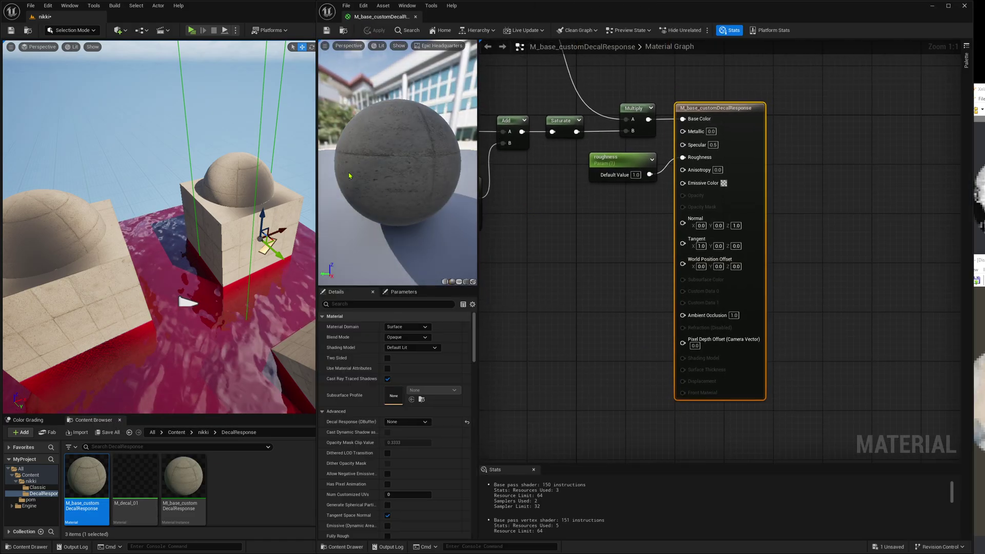
{"action": "left_click_drag", "start_coordinate": [316, 160], "coordinate": [126, 160]}
{"action": "scroll", "coordinate": [580, 245], "scroll_direction": "down", "scroll_amount": 6}
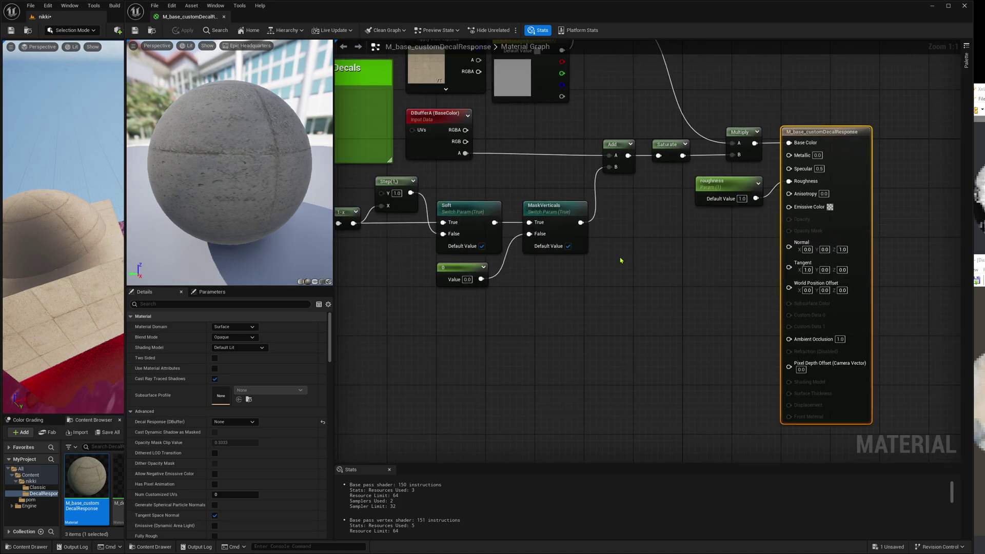
{"action": "scroll", "coordinate": [580, 245], "scroll_direction": "up", "scroll_amount": 6}
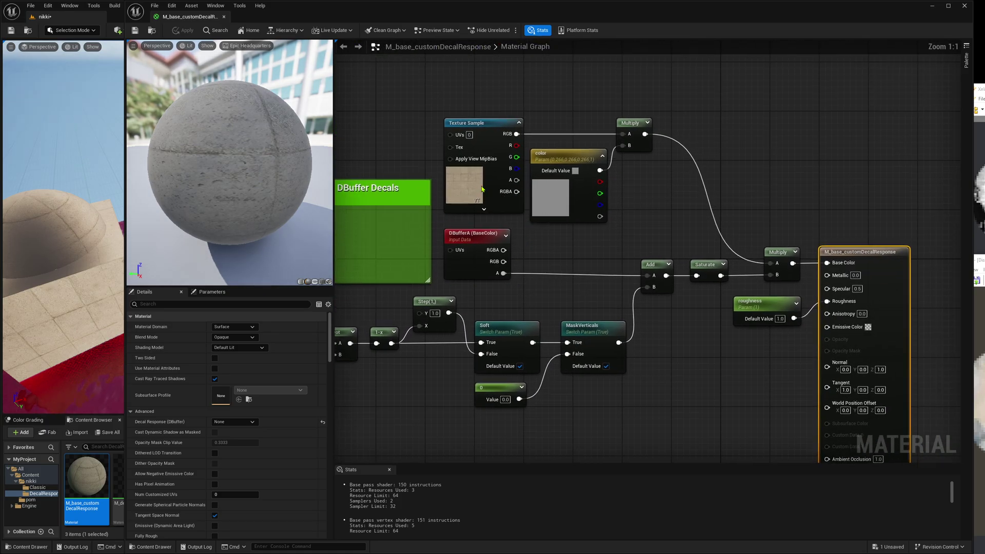
{"action": "left_click", "coordinate": [482, 189]}
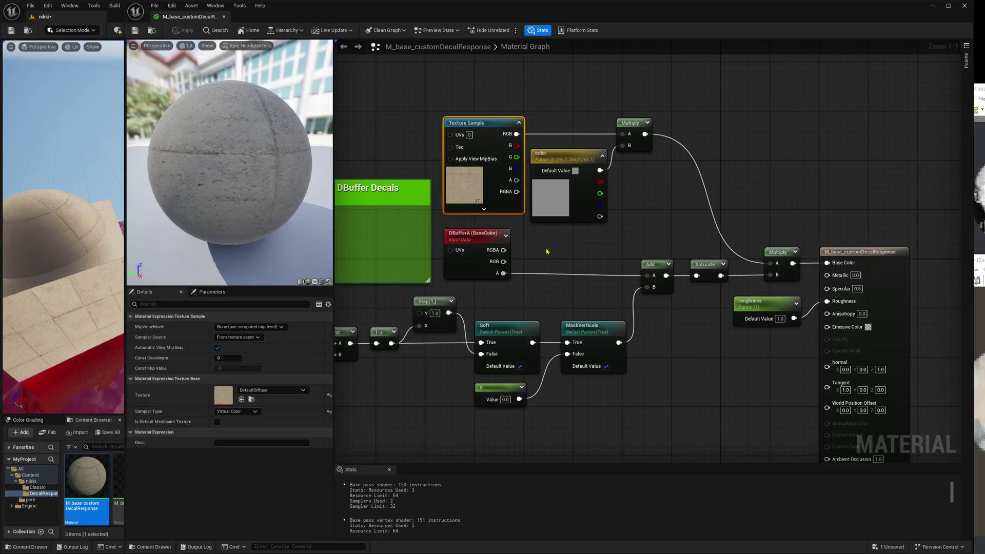
{"action": "right_click_drag", "start_coordinate": [640, 287], "coordinate": [673, 283]}
{"action": "left_click_drag", "start_coordinate": [473, 15], "coordinate": [520, 14]}
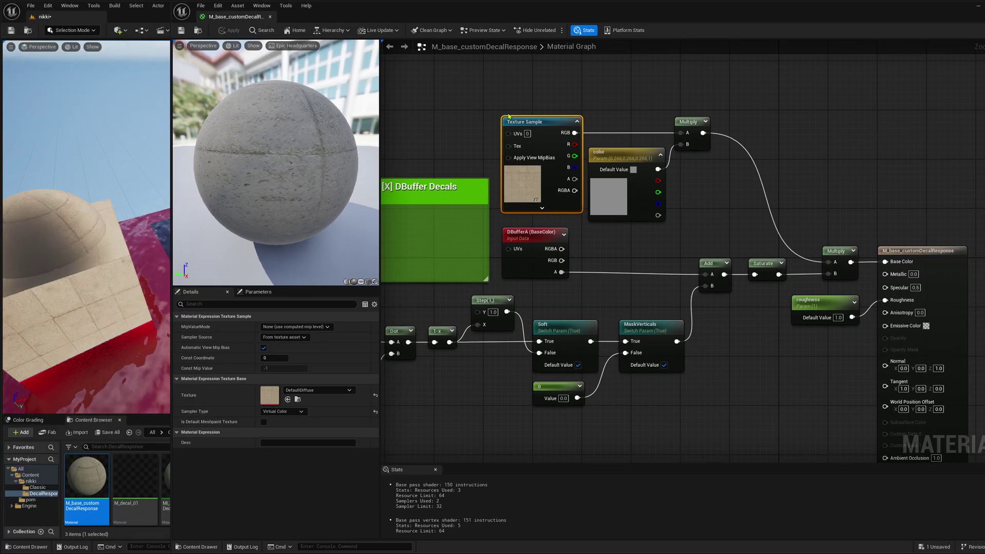
Filter the material properties by "dec", reset Decal Response (DBuffer) to its default, and set it back to None
{"action": "left_click", "coordinate": [446, 375]}
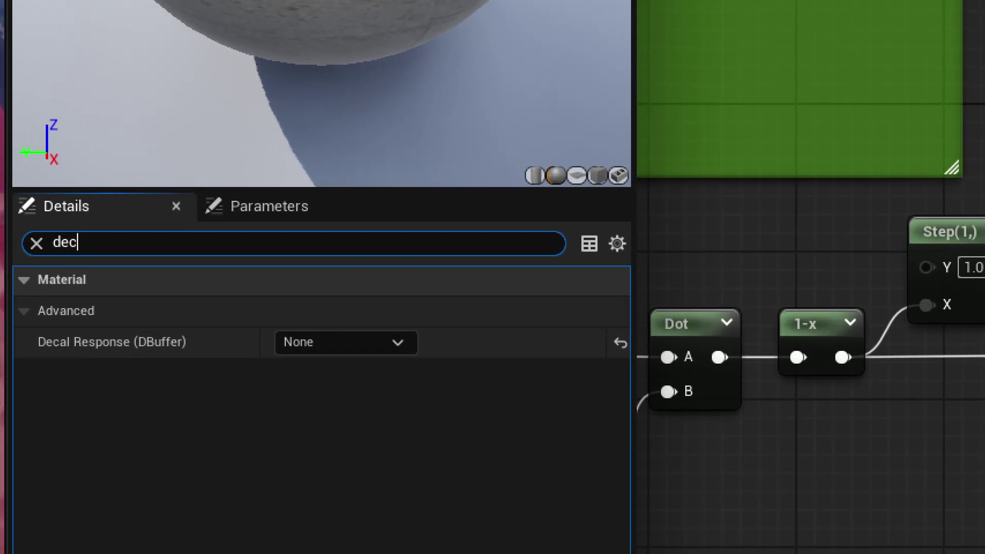
{"action": "left_click_drag", "start_coordinate": [275, 362], "coordinate": [323, 364]}
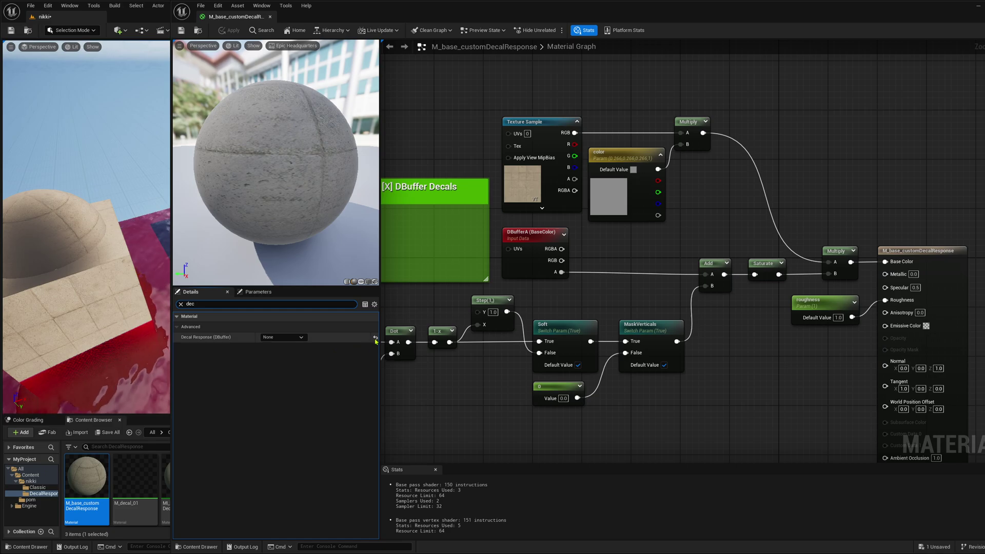
{"action": "left_click", "coordinate": [623, 343]}
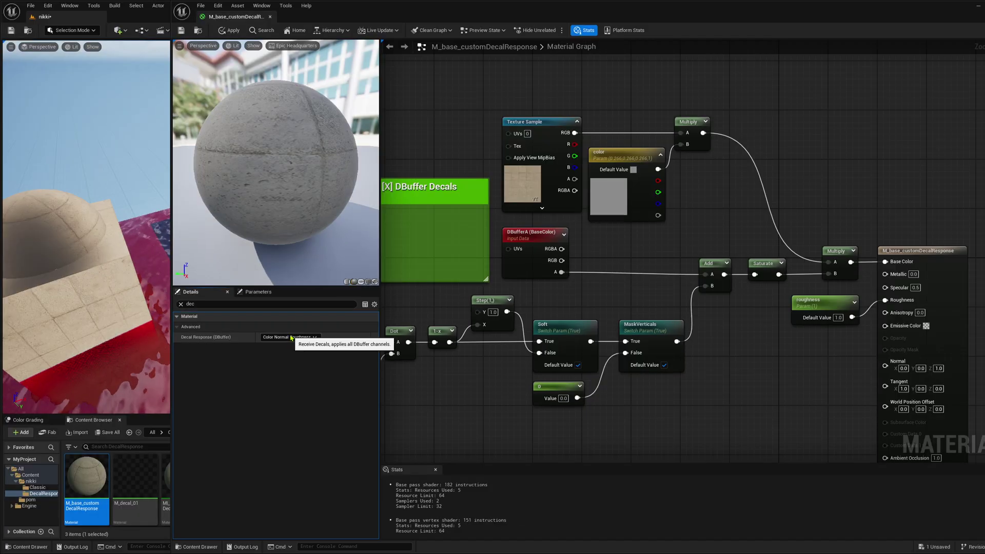
{"action": "left_click", "coordinate": [287, 338]}
{"action": "left_click", "coordinate": [277, 347]}
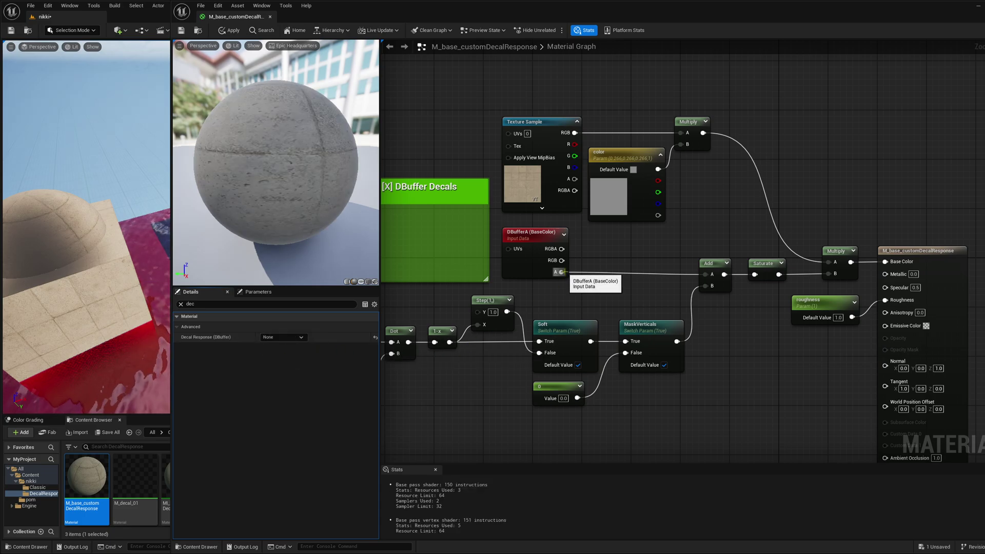
Examine the green comment on the DBuffer Decals setup requirements and the vertical-masking nodes beneath it
{"action": "right_click_drag", "start_coordinate": [585, 286], "coordinate": [675, 253]}
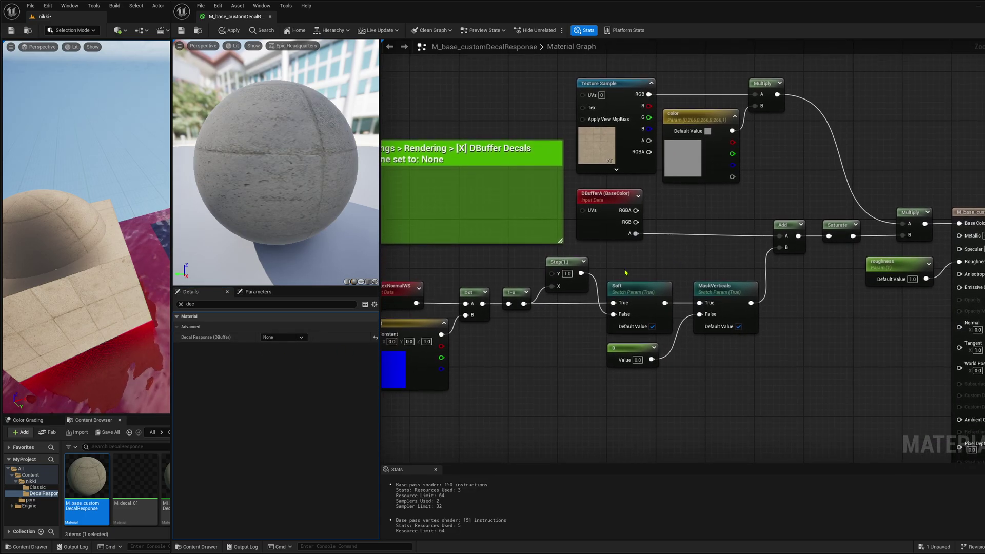
{"action": "right_click_drag", "start_coordinate": [483, 256], "coordinate": [548, 262]}
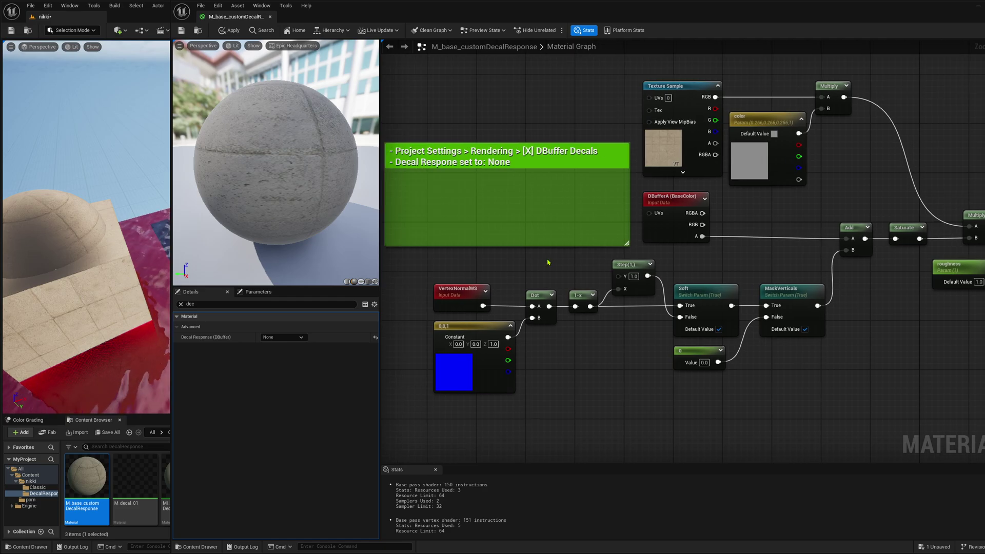
{"action": "right_click_drag", "start_coordinate": [552, 264], "coordinate": [574, 279]}
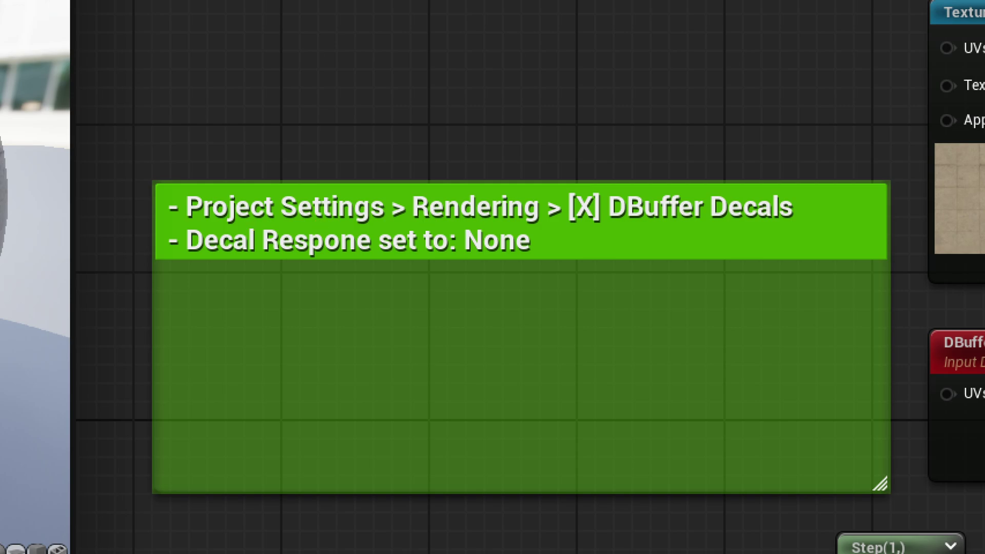
{"action": "left_click_drag", "start_coordinate": [653, 228], "coordinate": [751, 230]}
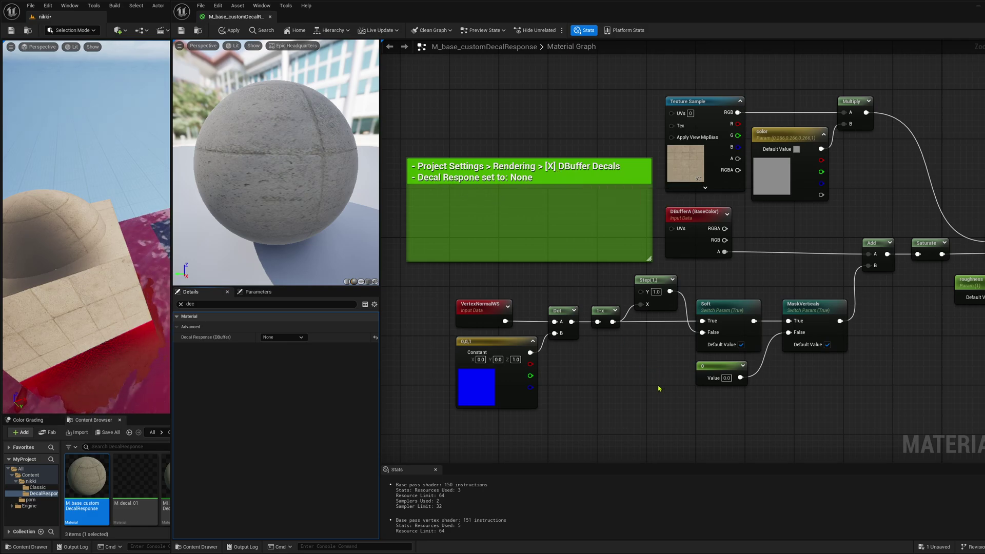
{"action": "right_click_drag", "start_coordinate": [657, 389], "coordinate": [607, 369]}
{"action": "right_click_drag", "start_coordinate": [717, 380], "coordinate": [614, 379]}
{"action": "scroll", "coordinate": [717, 370], "scroll_direction": "down", "scroll_amount": 1}
{"action": "right_click_drag", "start_coordinate": [716, 359], "coordinate": [764, 355]}
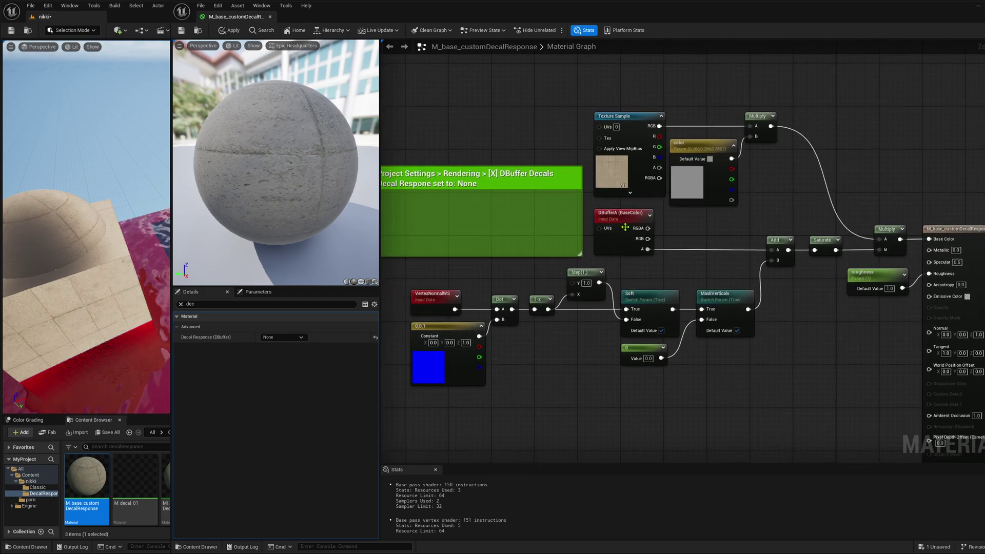
Examine how DBufferA's alpha and the VertexNormalWS mask with the 0,0,1 constant combine in the Add node
{"action": "left_click", "coordinate": [627, 242]}
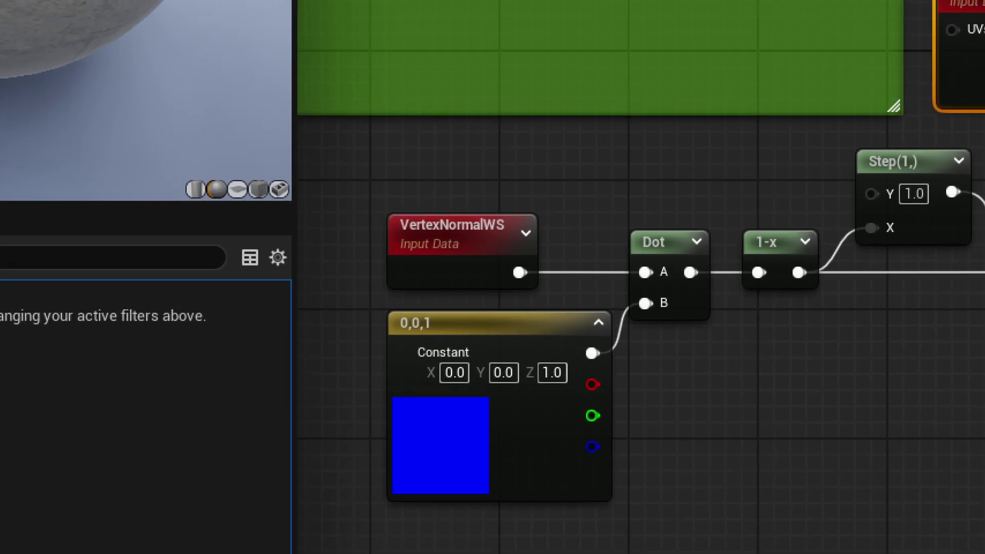
{"action": "mouse_move", "coordinate": [657, 141]}
{"action": "left_mouse_down"}
{"action": "mouse_move", "coordinate": [519, 142]}
{"action": "mouse_move", "coordinate": [346, 378]}
{"action": "mouse_move", "coordinate": [655, 520]}
{"action": "left_mouse_up"}
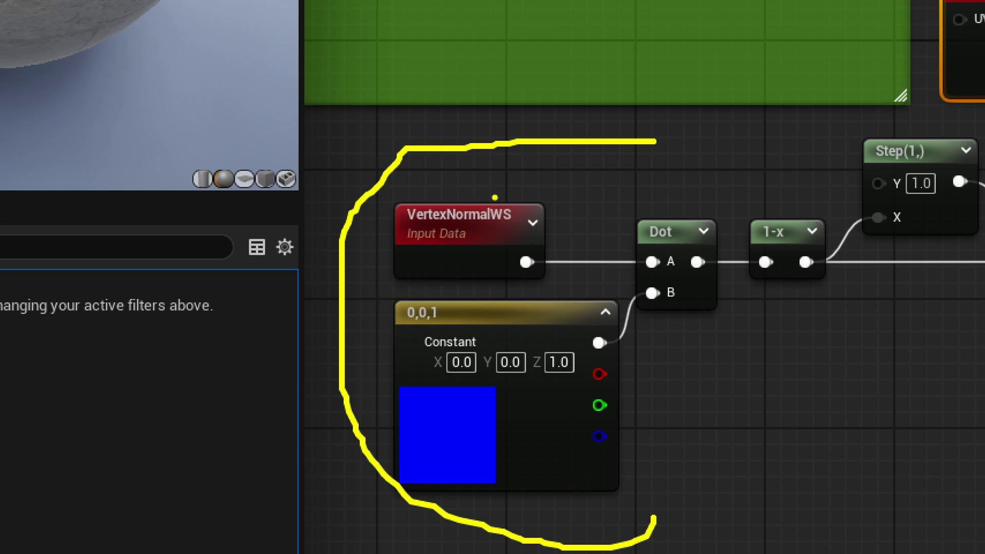
{"action": "mouse_move", "coordinate": [487, 191]}
{"action": "left_mouse_down"}
{"action": "mouse_move", "coordinate": [474, 228]}
{"action": "mouse_move", "coordinate": [508, 184]}
{"action": "left_mouse_up"}
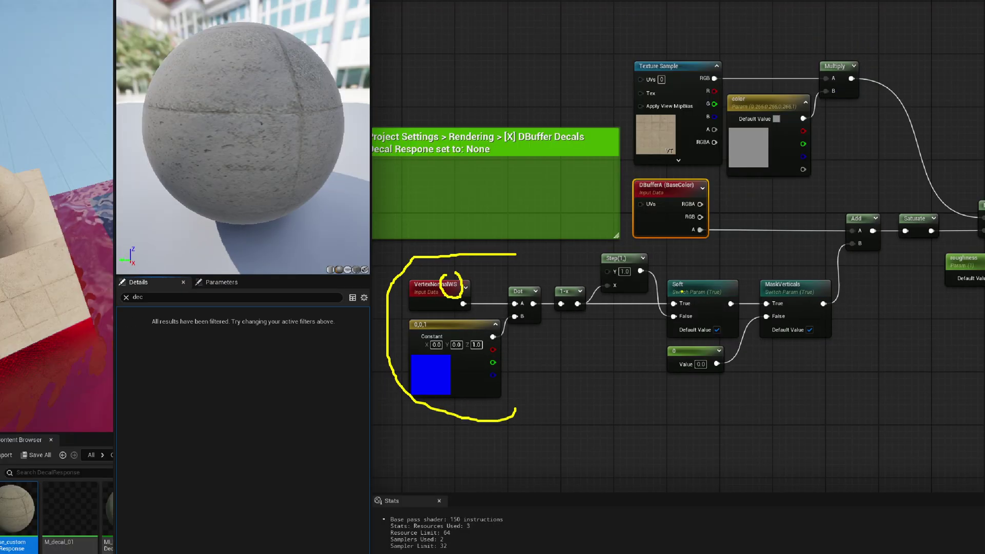
{"action": "scroll", "coordinate": [752, 313], "scroll_direction": "up", "scroll_amount": 2}
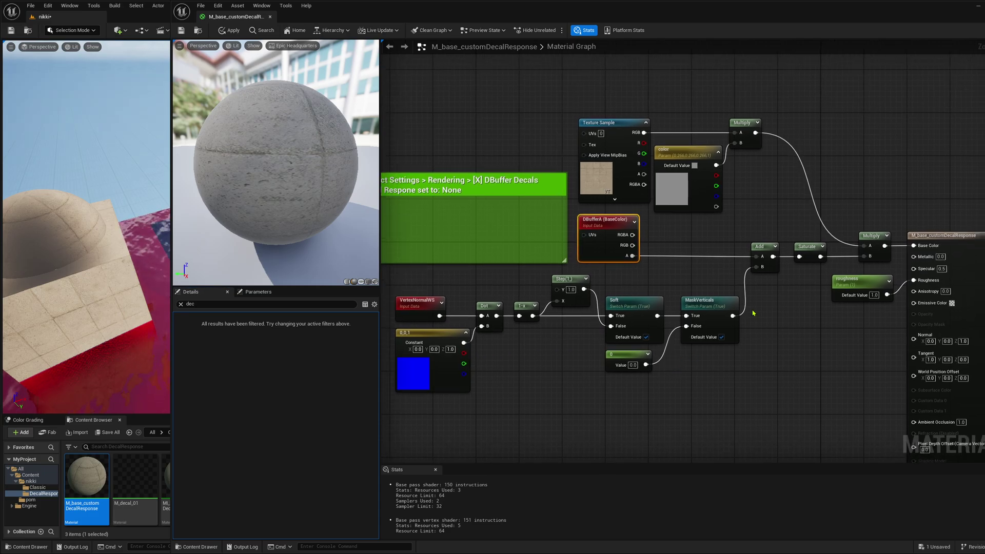
{"action": "left_click", "coordinate": [765, 239]}
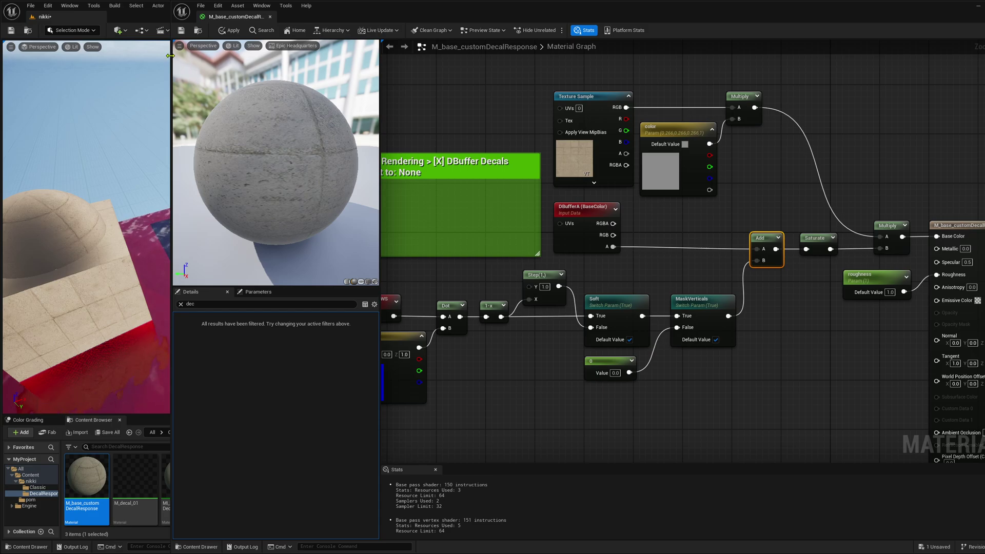
Open the MI_base_customDecalResponse instance beside the level view and enable its Soft switch
{"action": "left_click_drag", "start_coordinate": [170, 55], "coordinate": [454, 56]}
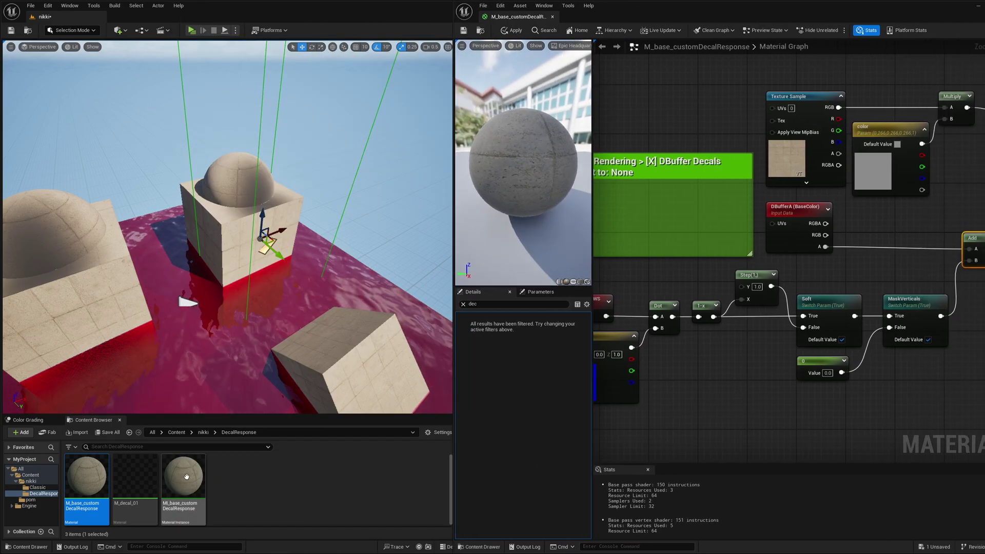
{"action": "left_click", "coordinate": [186, 477]}
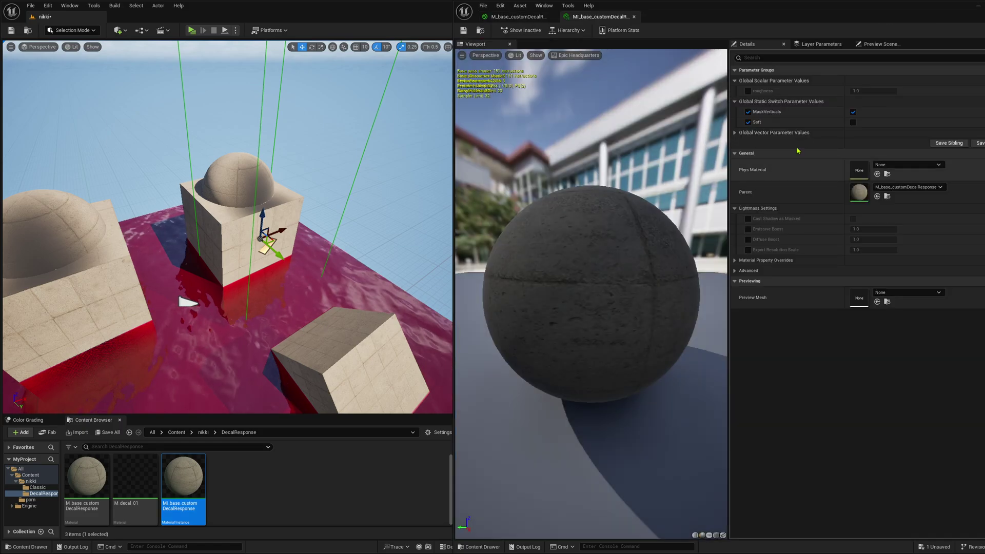
{"action": "left_click", "coordinate": [853, 122]}
{"action": "left_click", "coordinate": [853, 122]}
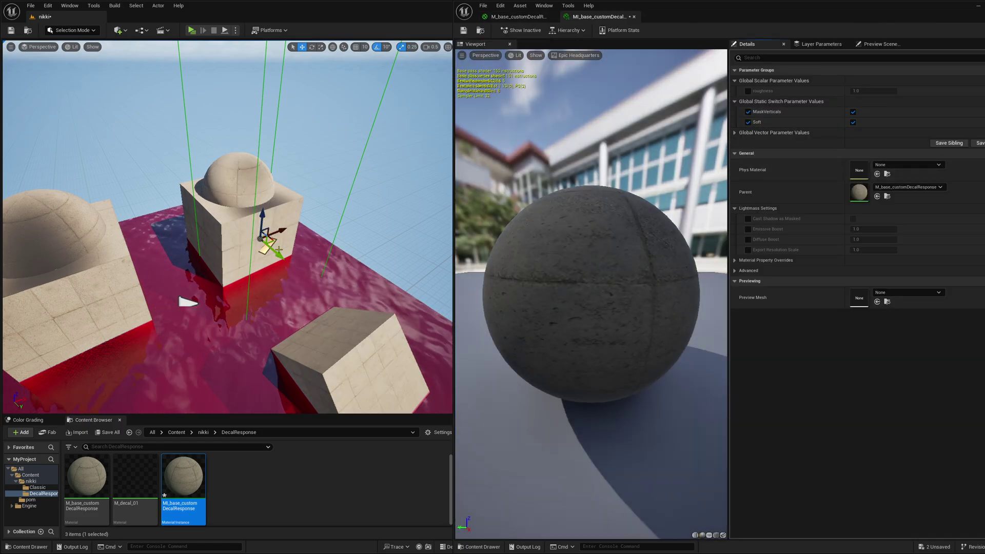
Move the M_decal_01 decal along Y against the block and view the soft masking up close
{"action": "mouse_move", "coordinate": [265, 249]}
{"action": "left_mouse_down"}
{"action": "mouse_move", "coordinate": [239, 224]}
{"action": "mouse_move", "coordinate": [265, 246]}
{"action": "left_mouse_up"}
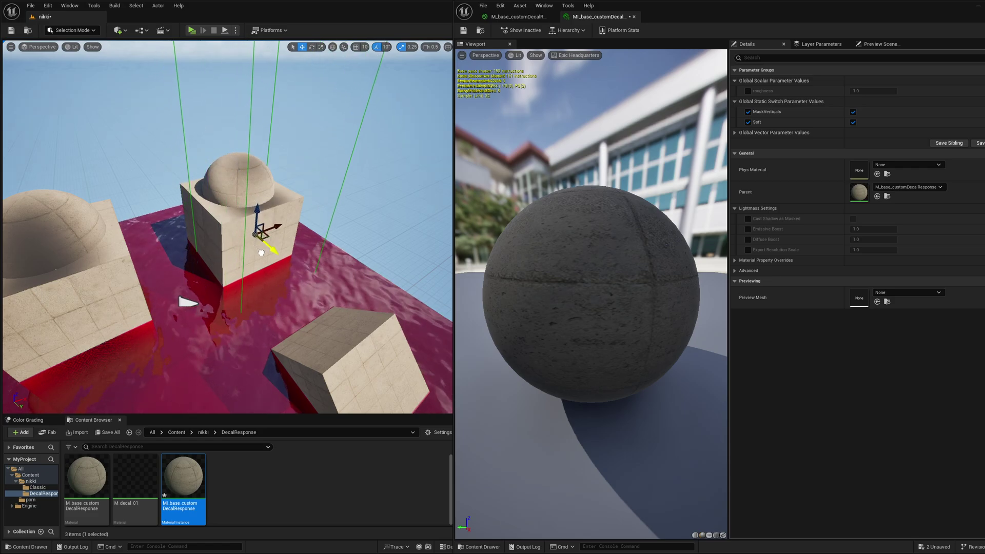
{"action": "right_click_drag", "start_coordinate": [265, 247], "coordinate": [390, 210]}
{"action": "right_click_drag", "start_coordinate": [259, 205], "coordinate": [241, 204]}
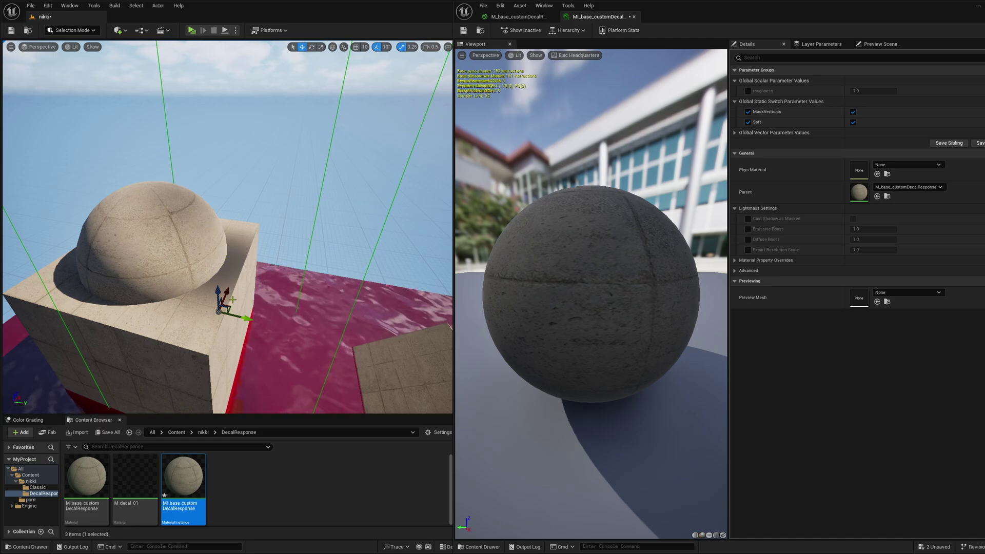
{"action": "left_click_drag", "start_coordinate": [243, 319], "coordinate": [208, 330]}
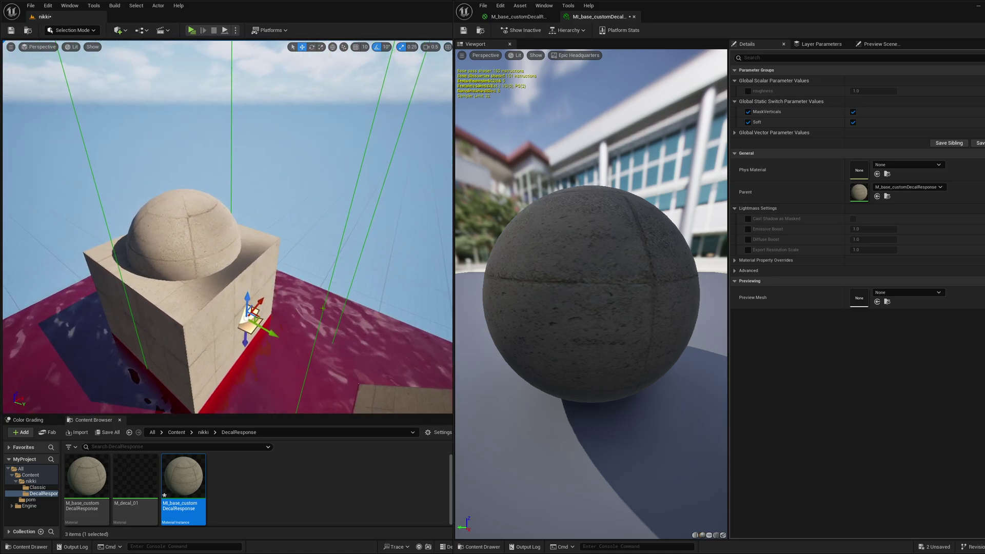
Shift the decal horizontally beside the block and fine-tune its position along Y while viewing the masked sides
{"action": "right_click_drag", "start_coordinate": [264, 308], "coordinate": [260, 346]}
{"action": "key", "text": "s"}
{"action": "left_click_drag", "start_coordinate": [174, 392], "coordinate": [141, 310], "text": "alt"}
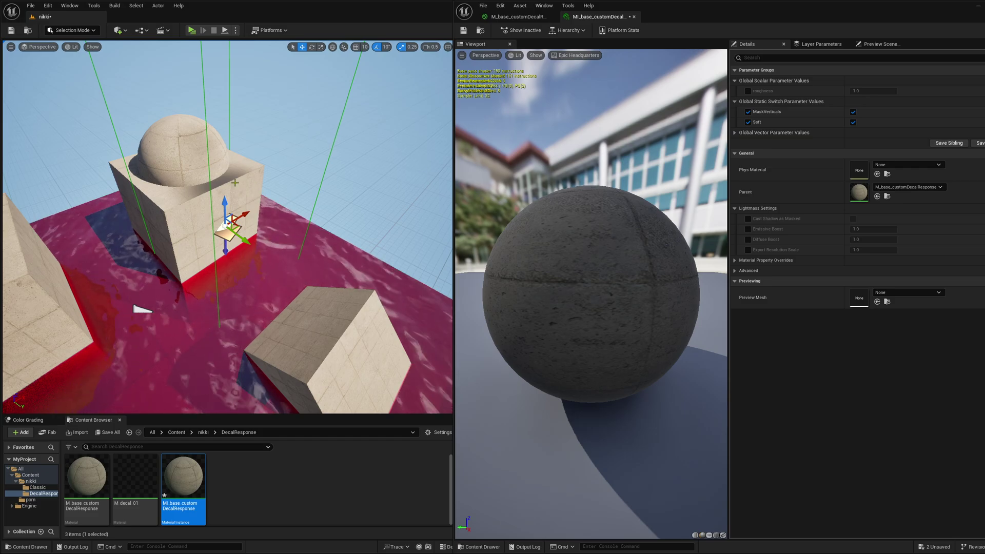
{"action": "left_click_drag", "start_coordinate": [135, 308], "coordinate": [164, 303], "text": "alt"}
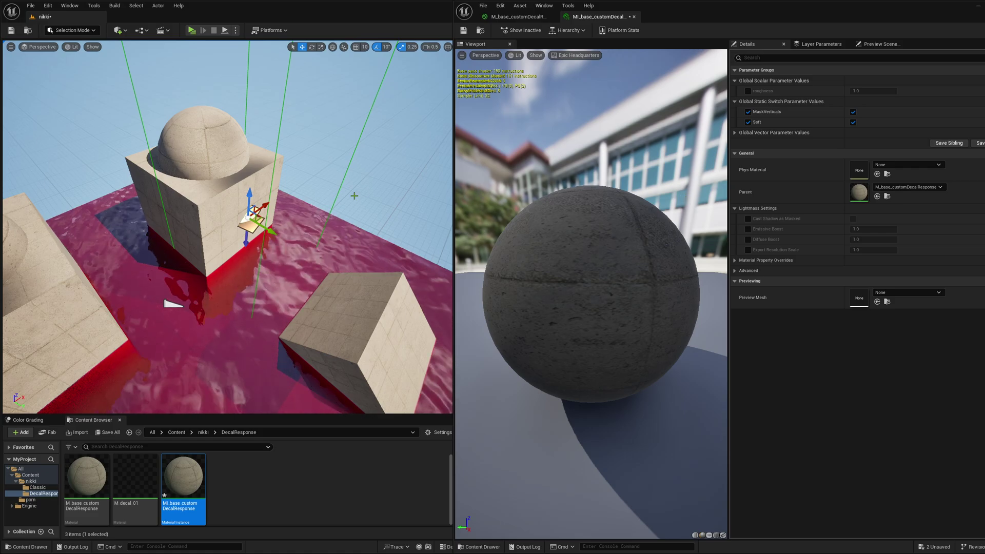
{"action": "left_click_drag", "start_coordinate": [252, 225], "coordinate": [241, 204]}
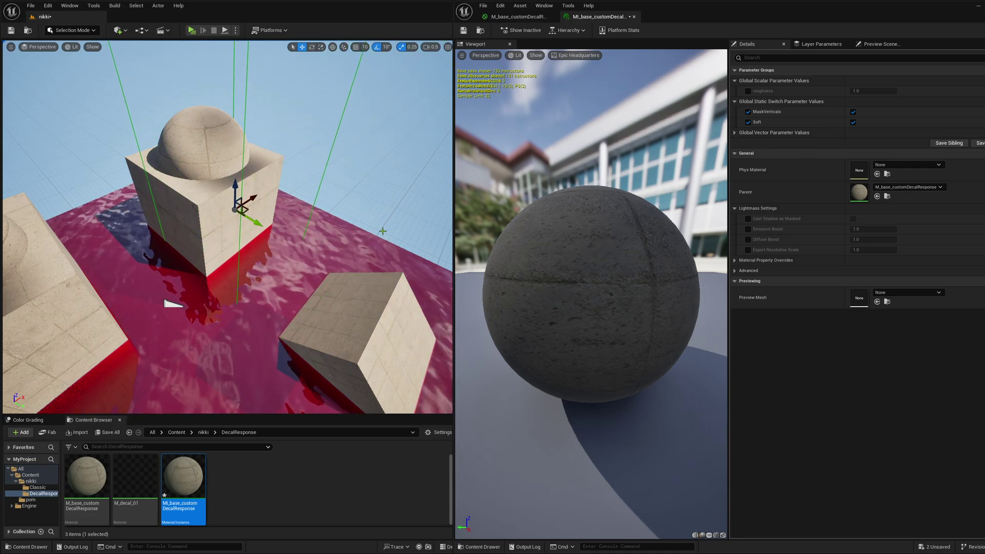
{"action": "right_click_drag", "start_coordinate": [298, 273], "coordinate": [252, 255]}
{"action": "key", "text": "d"}
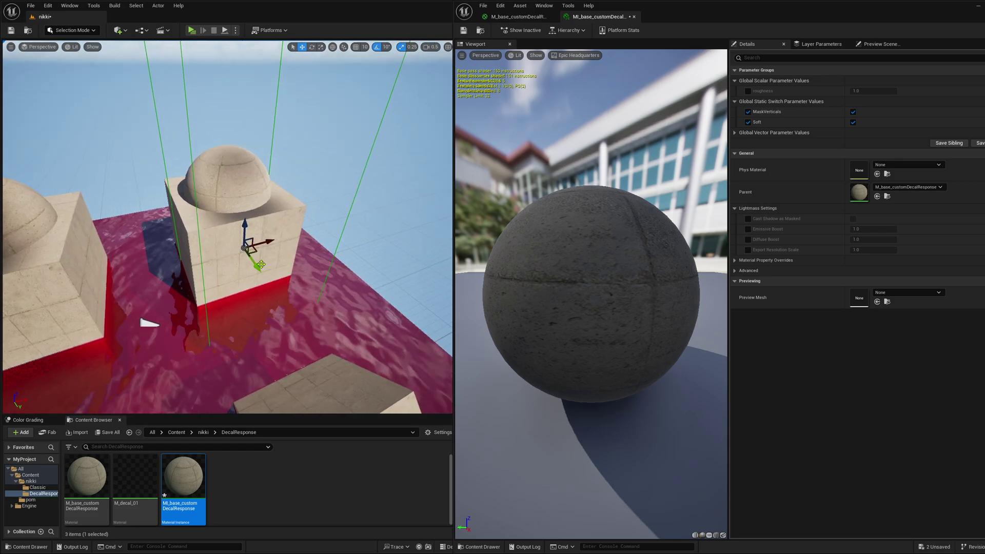
{"action": "mouse_move", "coordinate": [257, 265]}
{"action": "left_mouse_down"}
{"action": "mouse_move", "coordinate": [251, 242]}
{"action": "mouse_move", "coordinate": [253, 262]}
{"action": "left_mouse_up"}
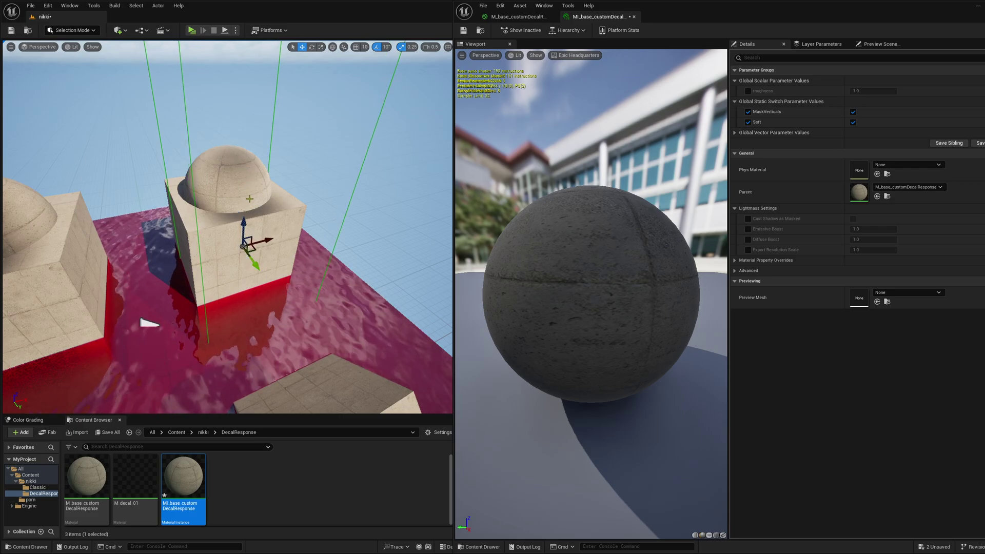
Disable the Soft switch on the material instance and shift the decal along Y against the block
{"action": "left_click", "coordinate": [852, 124]}
{"action": "right_click_drag", "start_coordinate": [266, 229], "coordinate": [264, 208]}
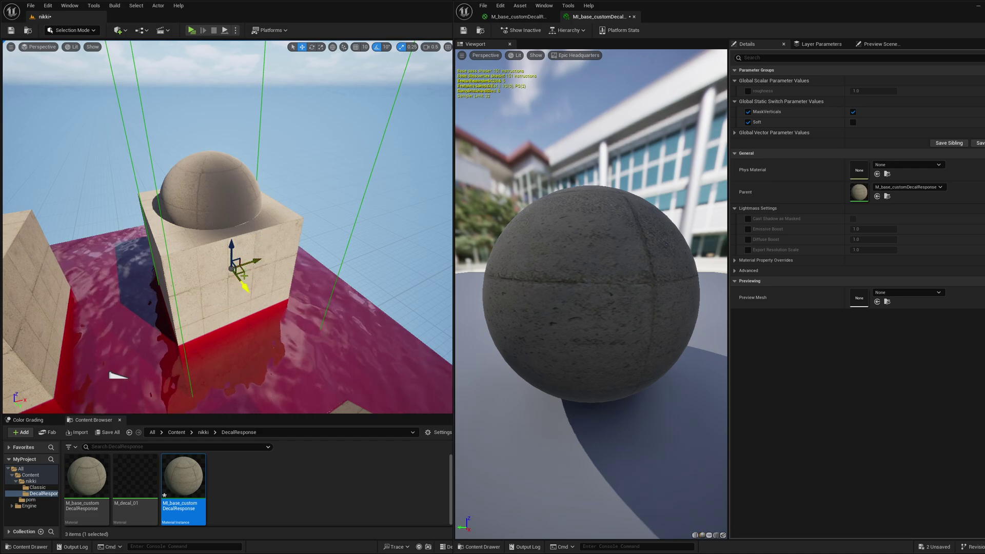
{"action": "mouse_move", "coordinate": [244, 287]}
{"action": "left_mouse_down"}
{"action": "mouse_move", "coordinate": [273, 329]}
{"action": "mouse_move", "coordinate": [211, 231]}
{"action": "mouse_move", "coordinate": [242, 300]}
{"action": "left_mouse_up"}
{"action": "scroll", "coordinate": [242, 300], "scroll_direction": "down", "scroll_amount": 8}
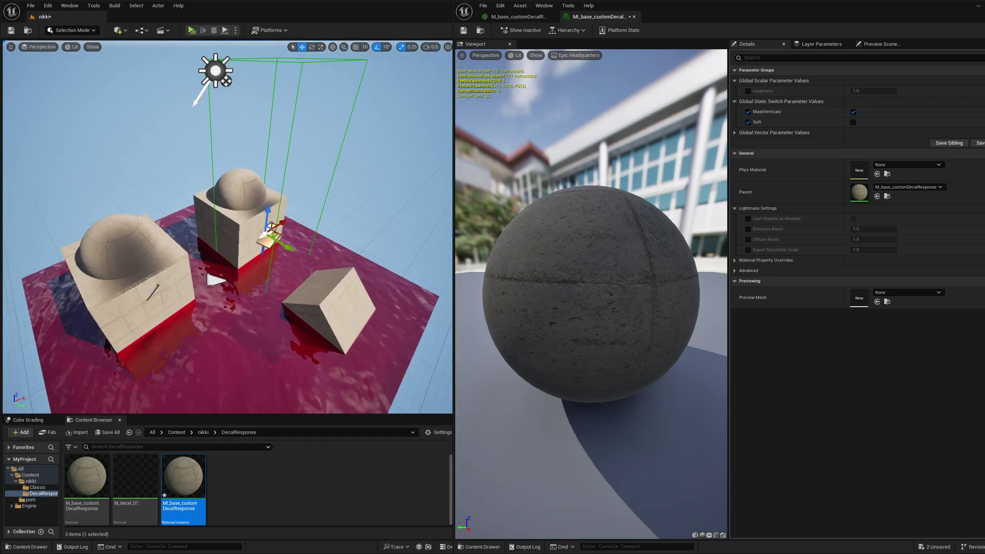
{"action": "mouse_move", "coordinate": [280, 242]}
{"action": "left_mouse_down"}
{"action": "mouse_move", "coordinate": [368, 296]}
{"action": "mouse_move", "coordinate": [274, 245]}
{"action": "left_mouse_up"}
{"action": "right_click_drag", "start_coordinate": [274, 246], "coordinate": [239, 245]}
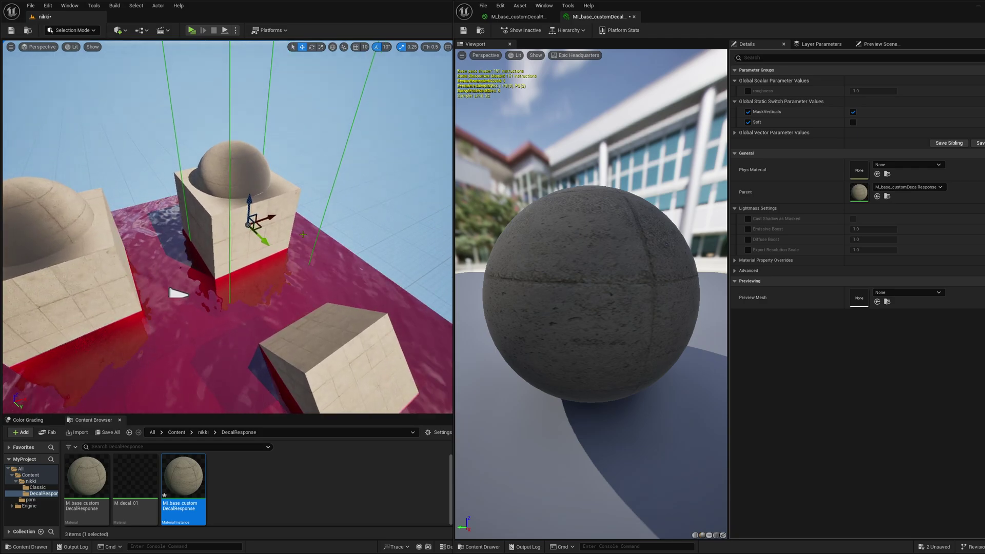